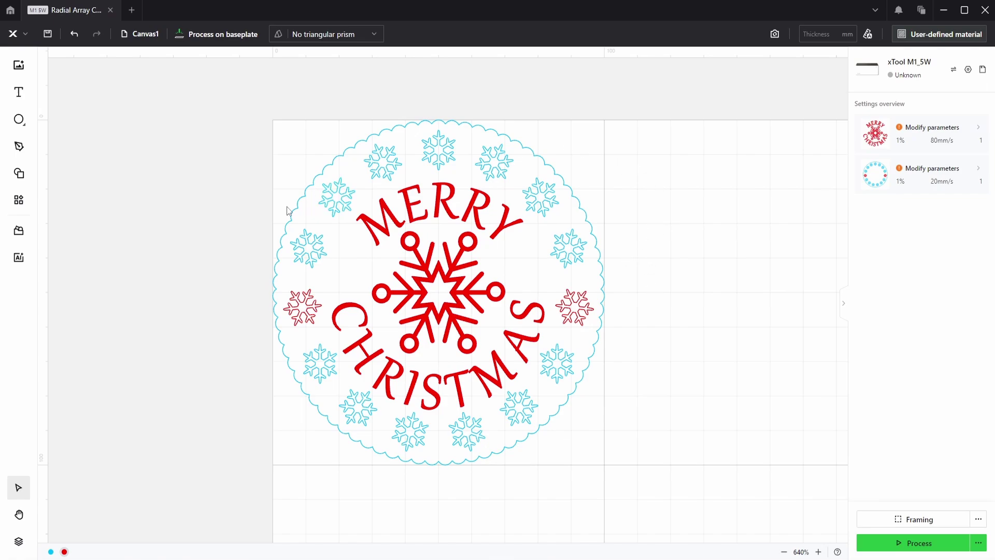
Select the left and right red snowflakes, assign them to the cyan layer, and deselect.
click(305, 310)
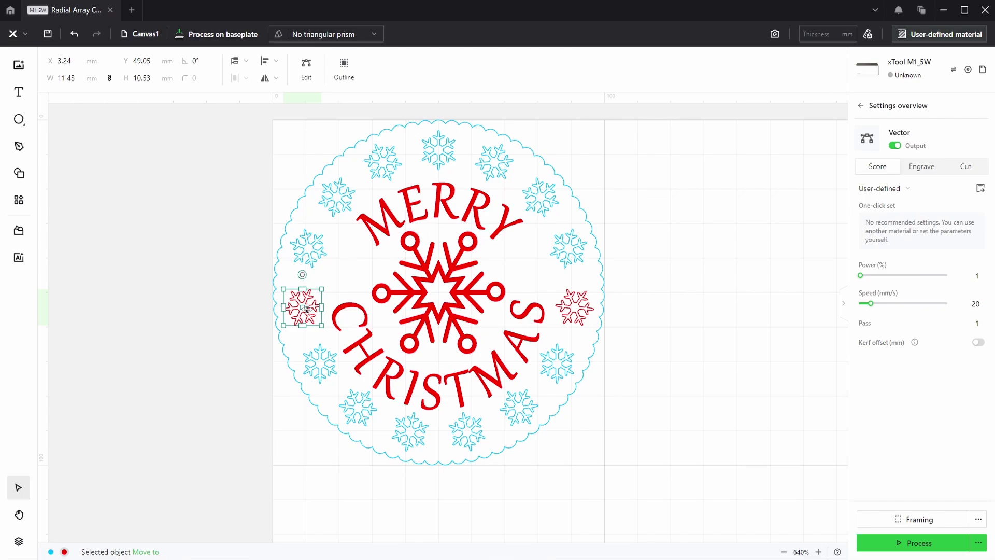
shift+click(583, 310)
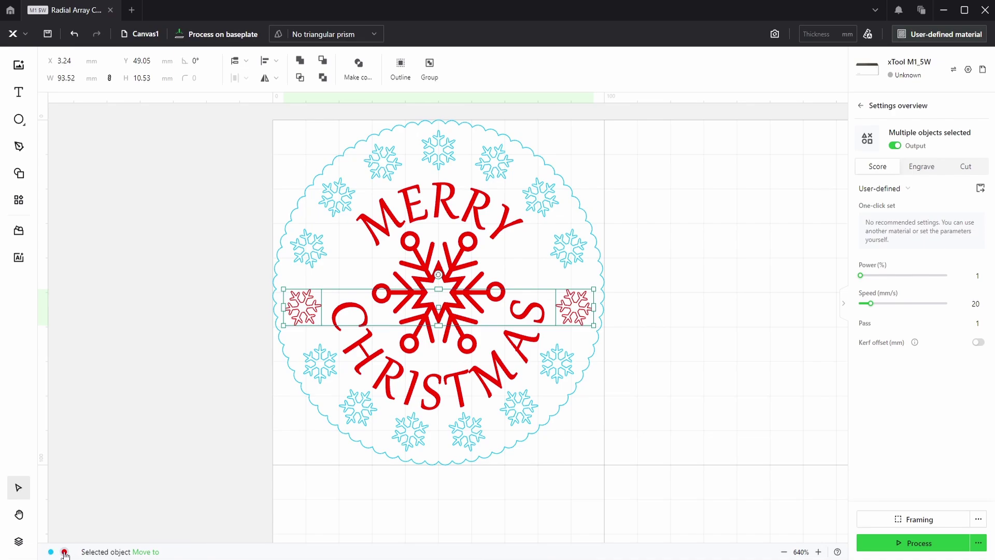
mouse_move(151, 554)
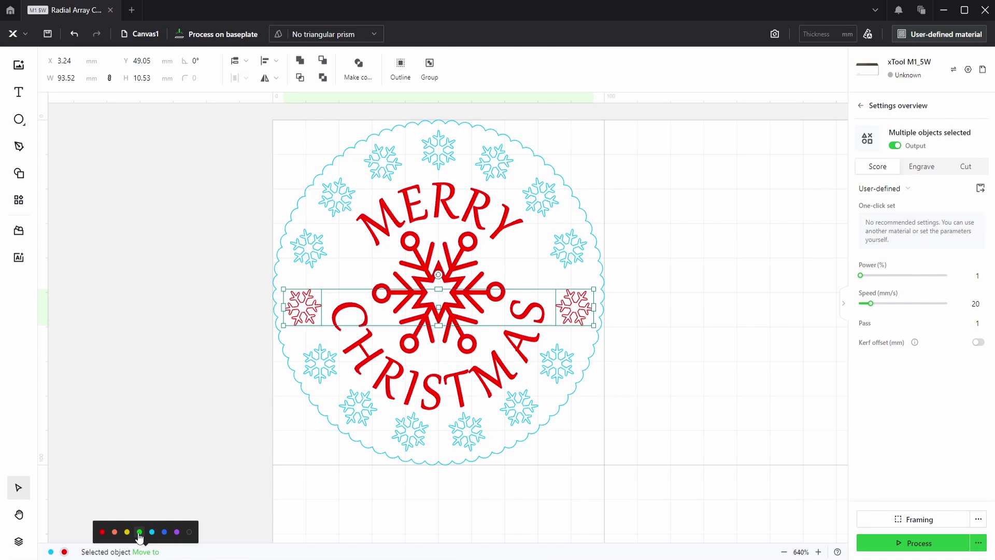
click(152, 537)
click(775, 426)
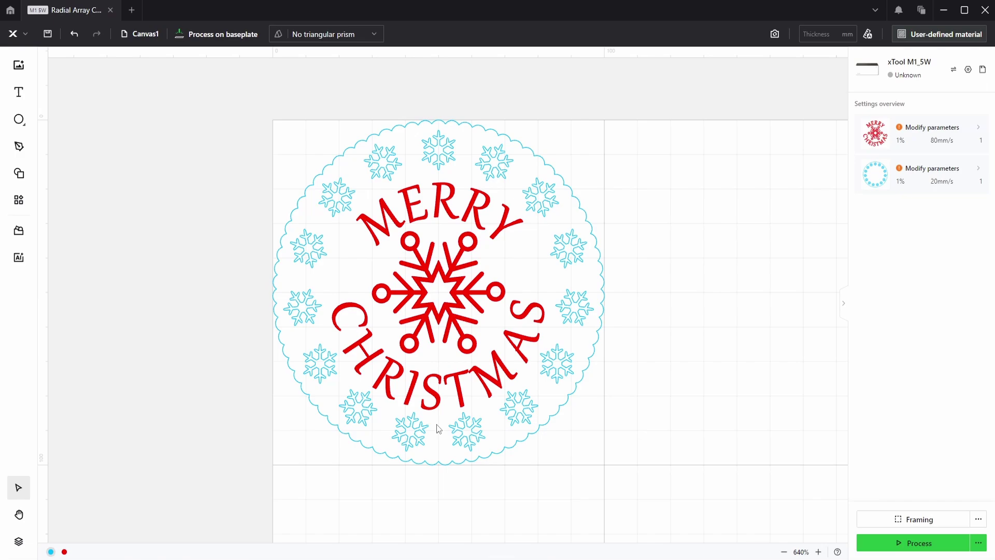
Show the layer list, check Cyan and Red layer visibility, and make Red the active layer.
click(19, 542)
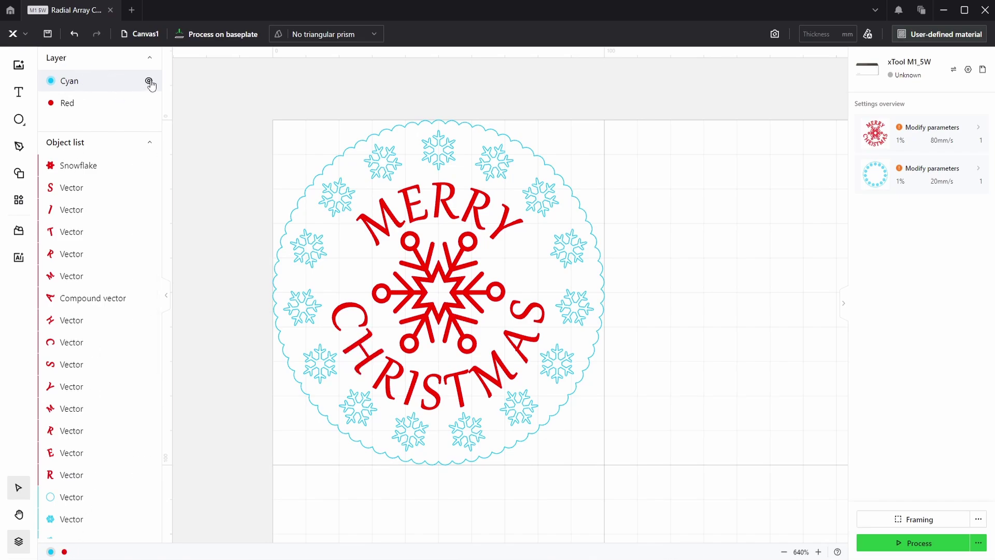
click(149, 82)
click(149, 82)
click(149, 104)
click(149, 103)
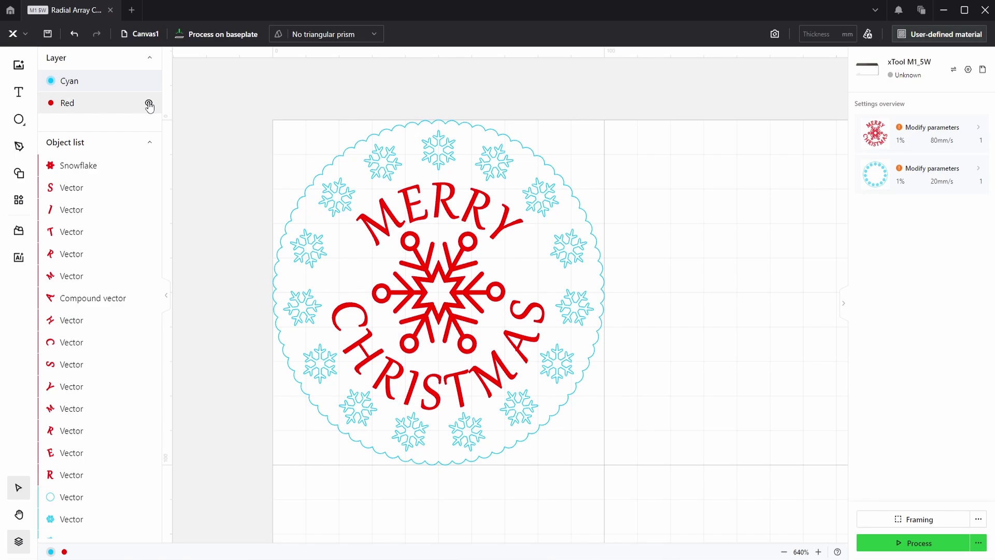
click(144, 103)
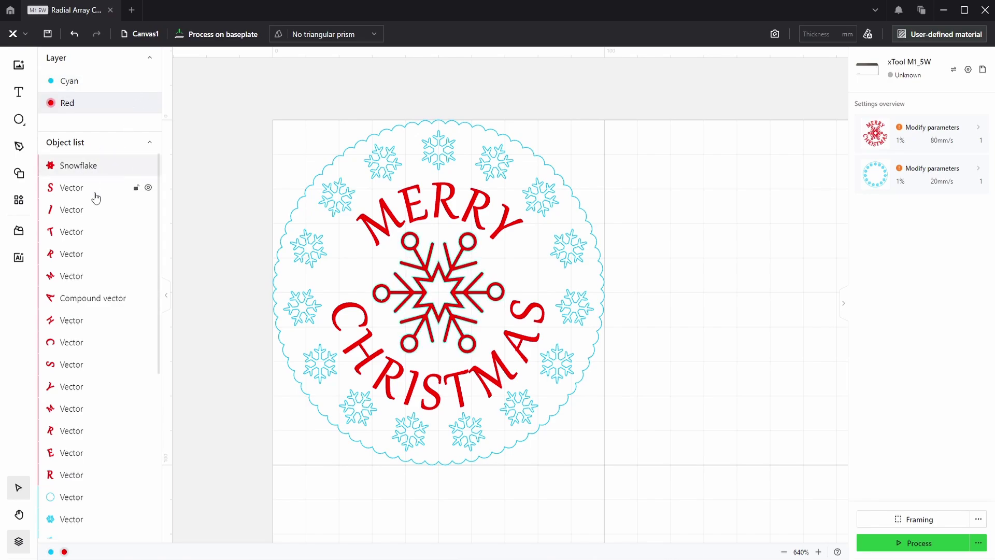
scroll(122, 295, down, 6)
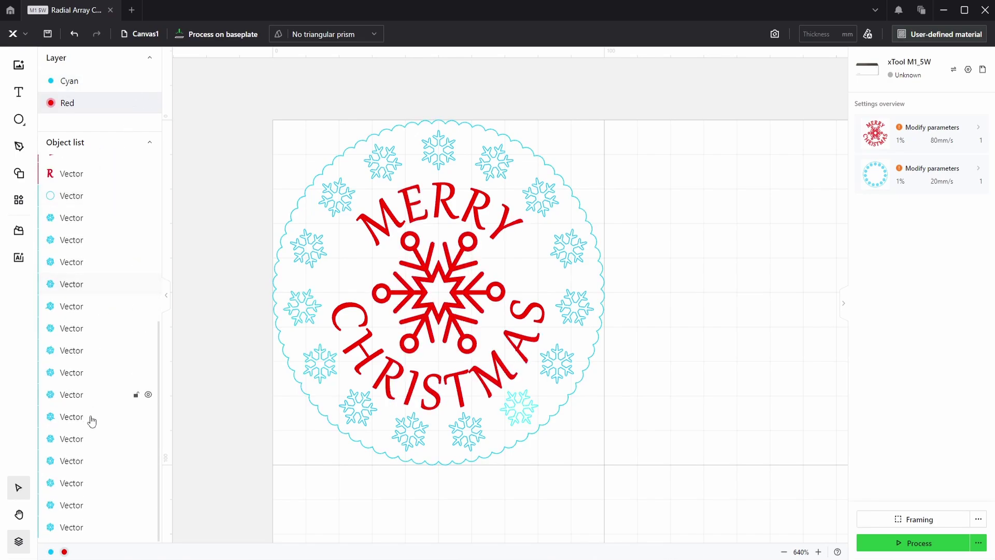
scroll(50, 226, up, 6)
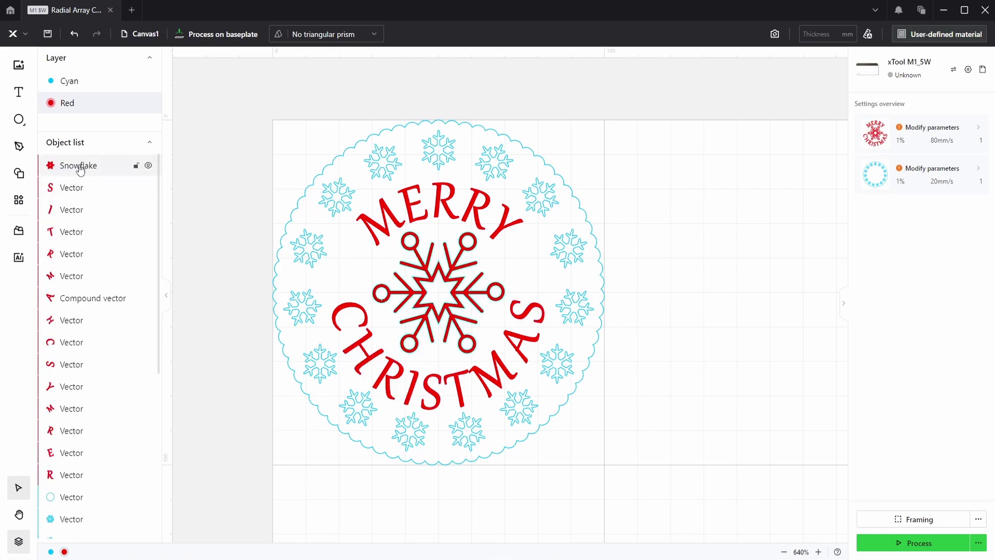
Lock the centre Snowflake in place, leaving it visible after toggling its eye icon.
click(149, 167)
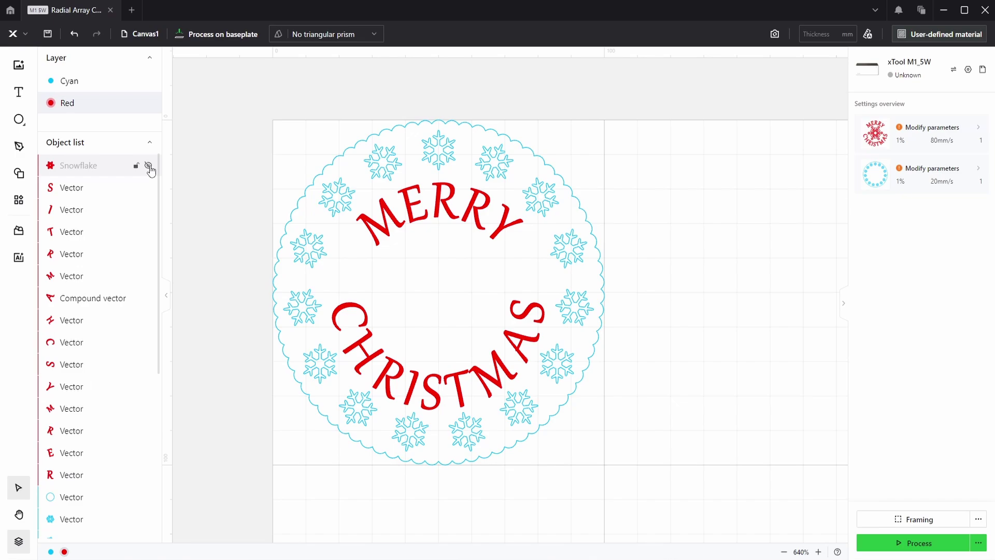
click(149, 166)
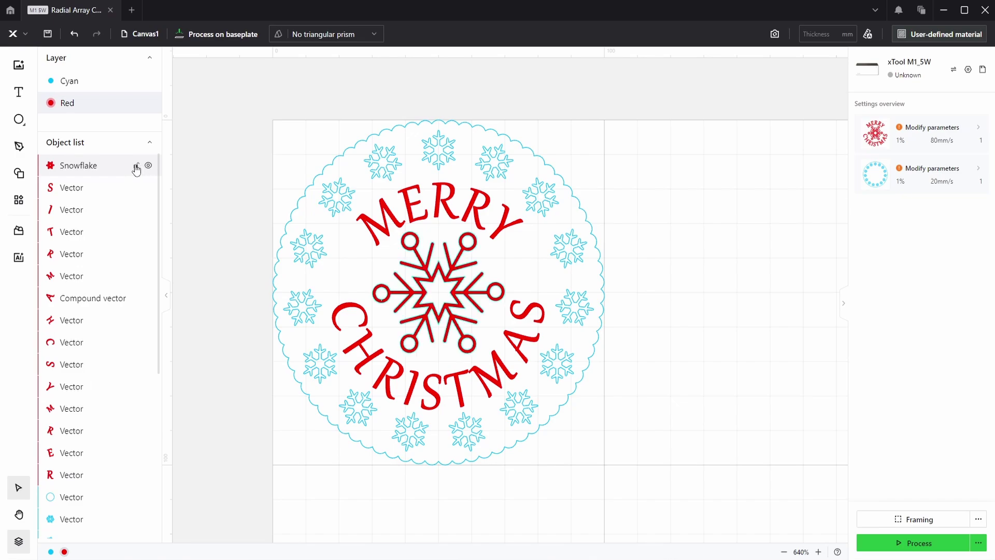
click(137, 166)
click(148, 167)
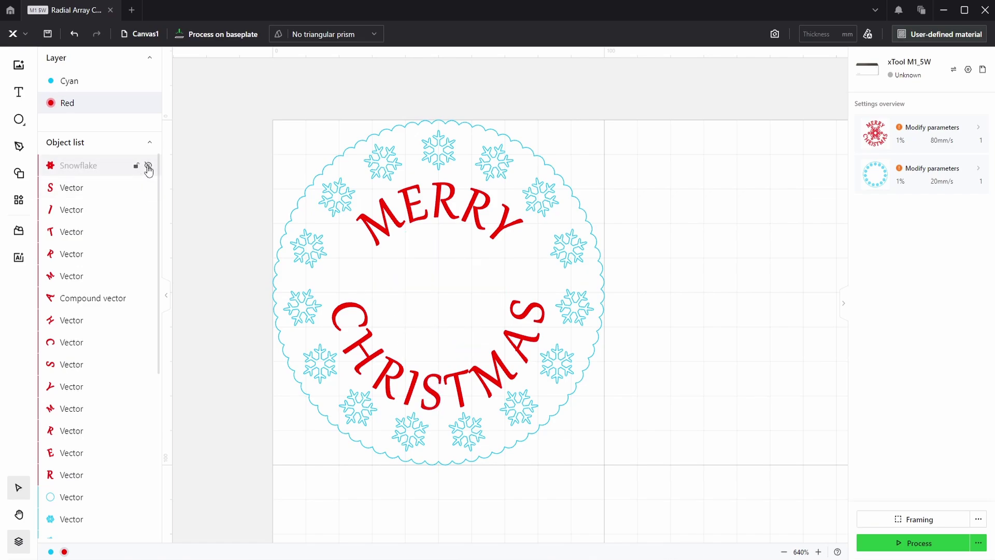
click(148, 166)
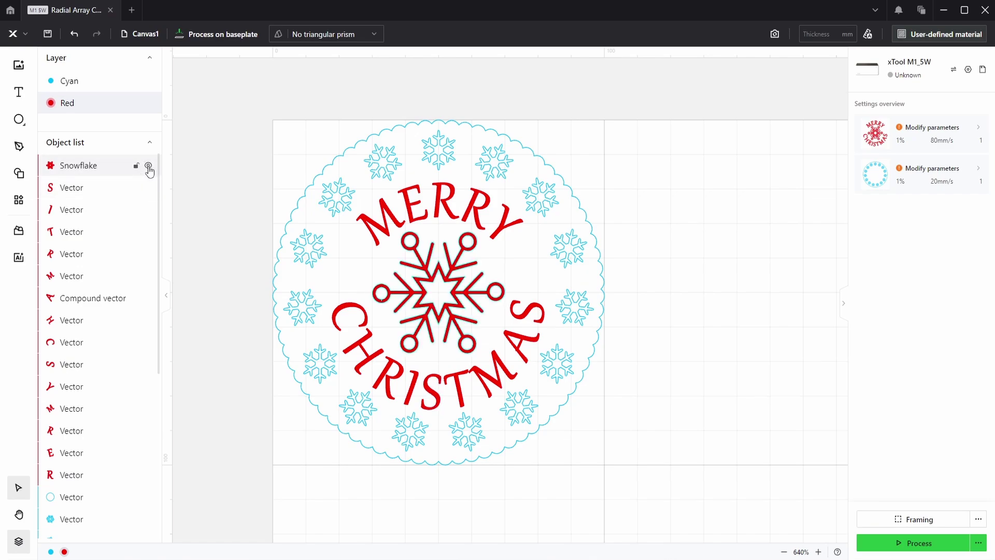
Try selecting the ring snowflakes on the canvas, undoing an accidental move, then clear the selection.
click(535, 194)
drag(535, 195, 554, 153)
key(ctrl+z)
key(ctrl+z)
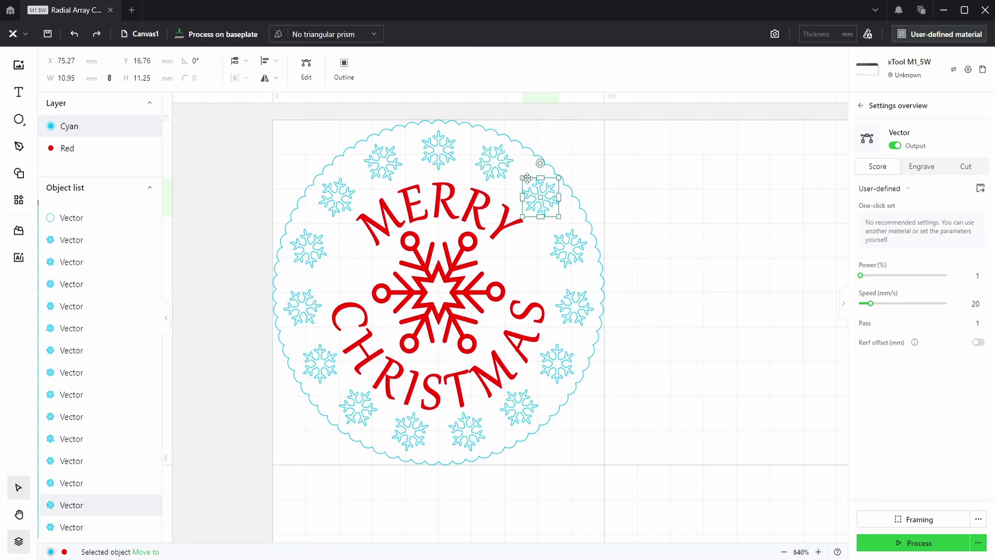
shift+click(446, 150)
shift+click(494, 162)
shift+click(390, 157)
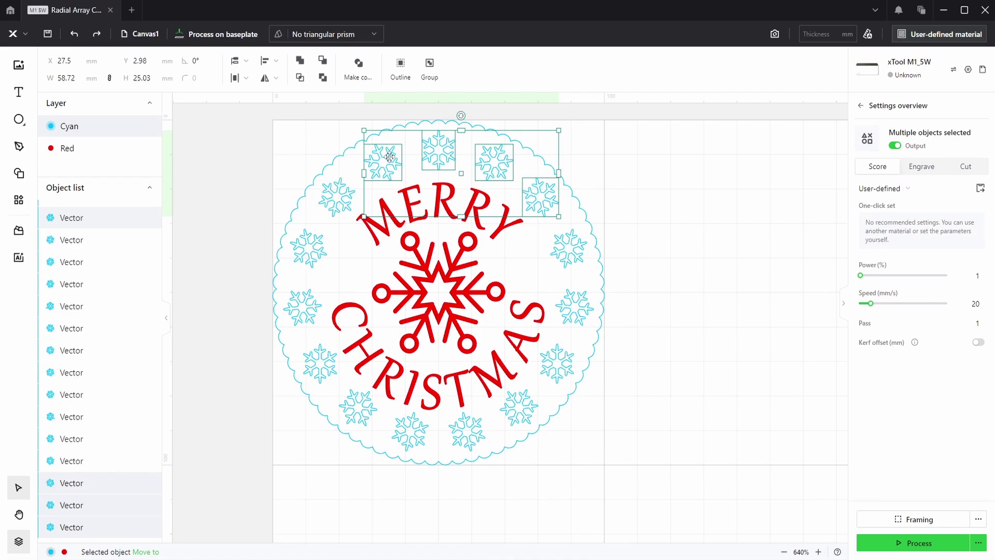
shift+click(345, 182)
click(694, 164)
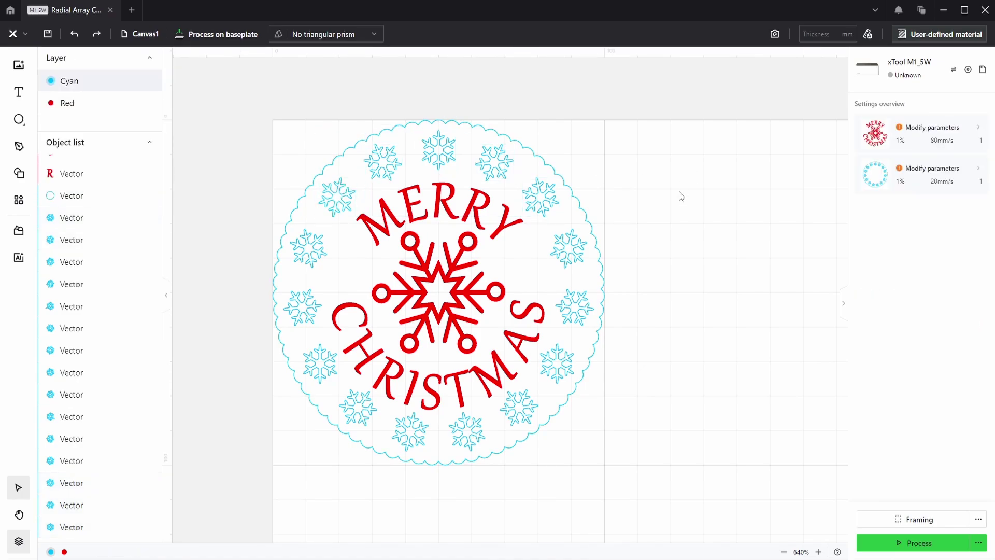
Select every cyan snowflake row in the object list and group them.
click(78, 223)
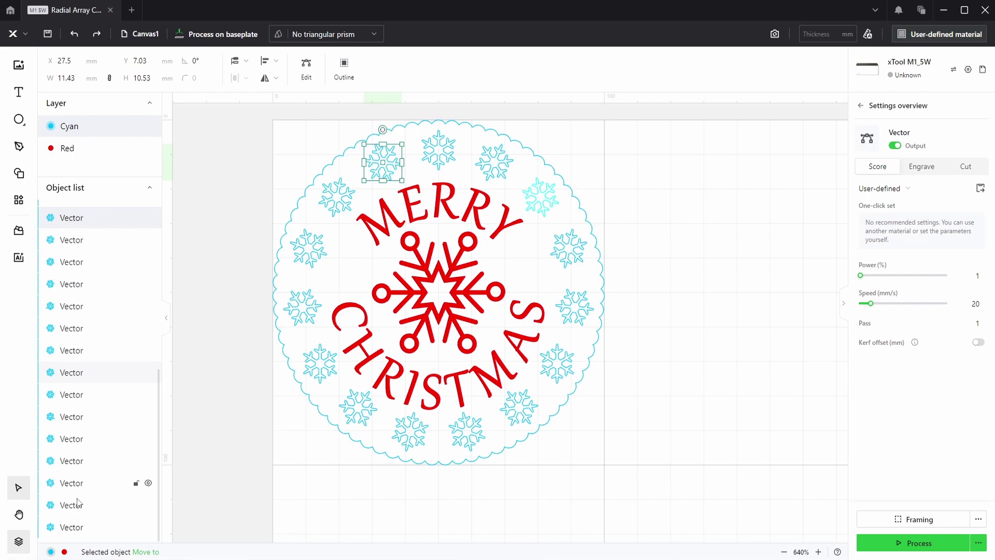
shift+click(76, 527)
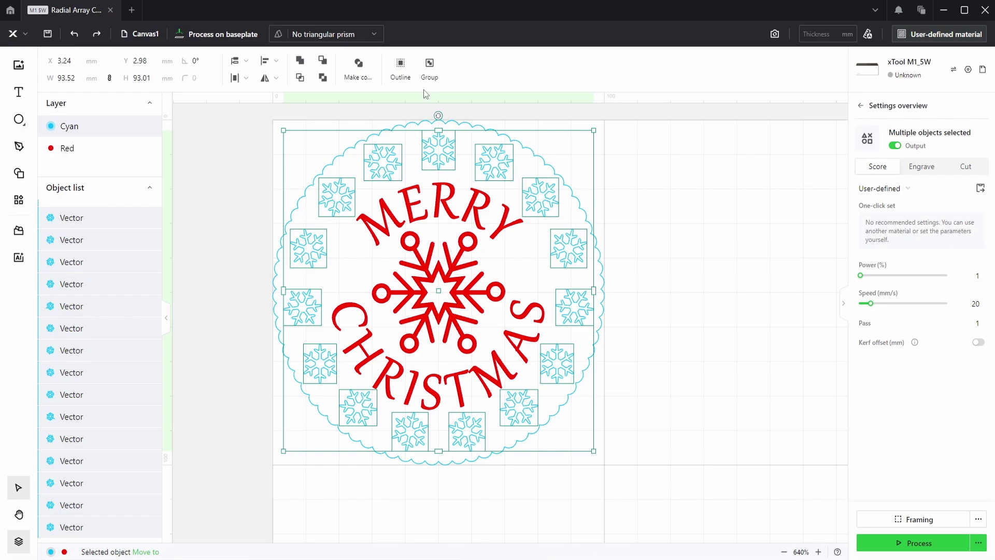
click(437, 70)
click(695, 189)
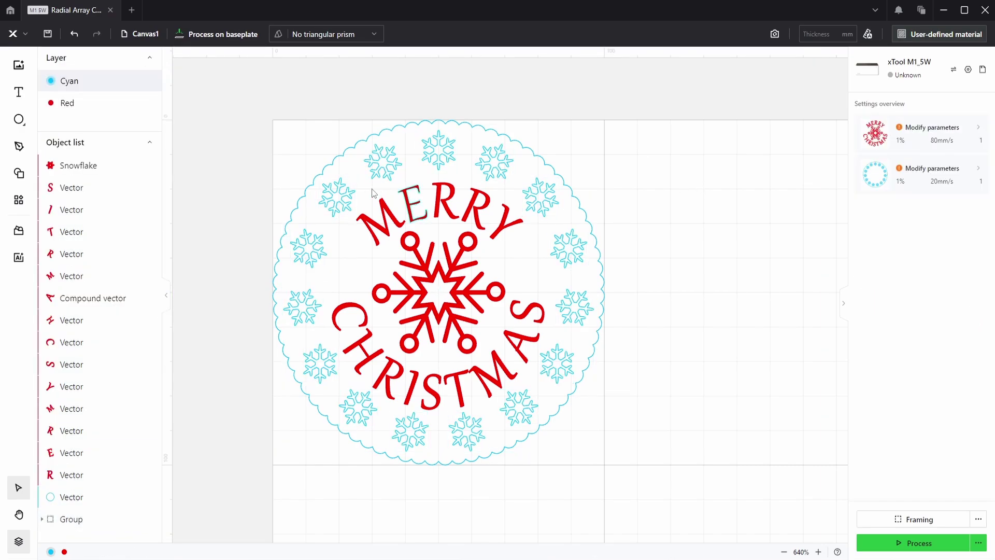
Test-move the snowflake group, undo it, and toggle the group's visibility off and on.
drag(328, 203, 509, 189)
key(ctrl+z)
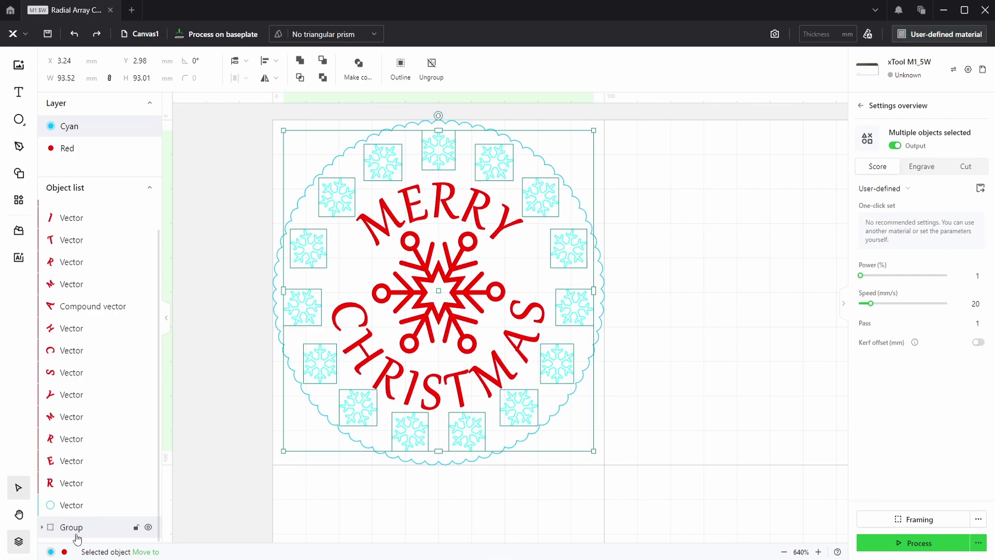
click(148, 527)
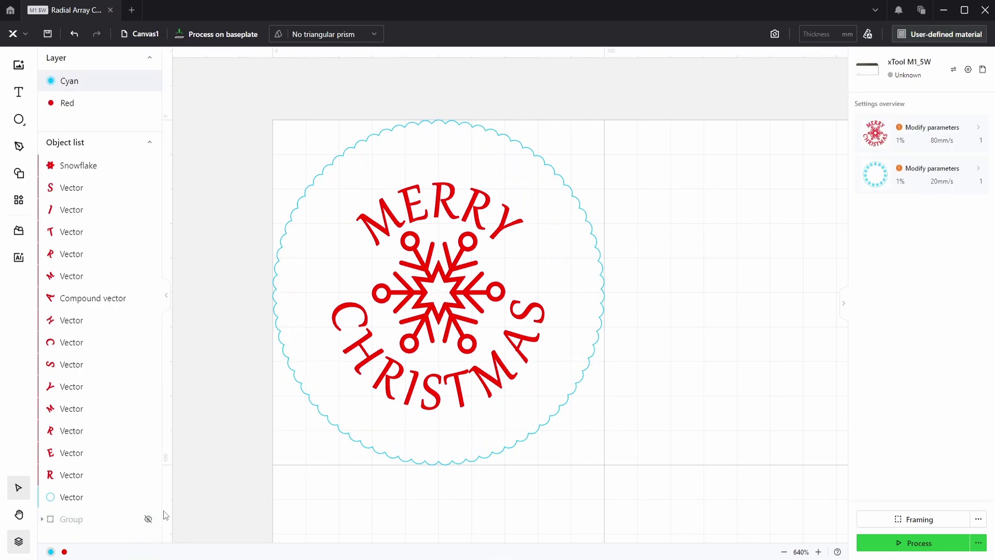
click(148, 518)
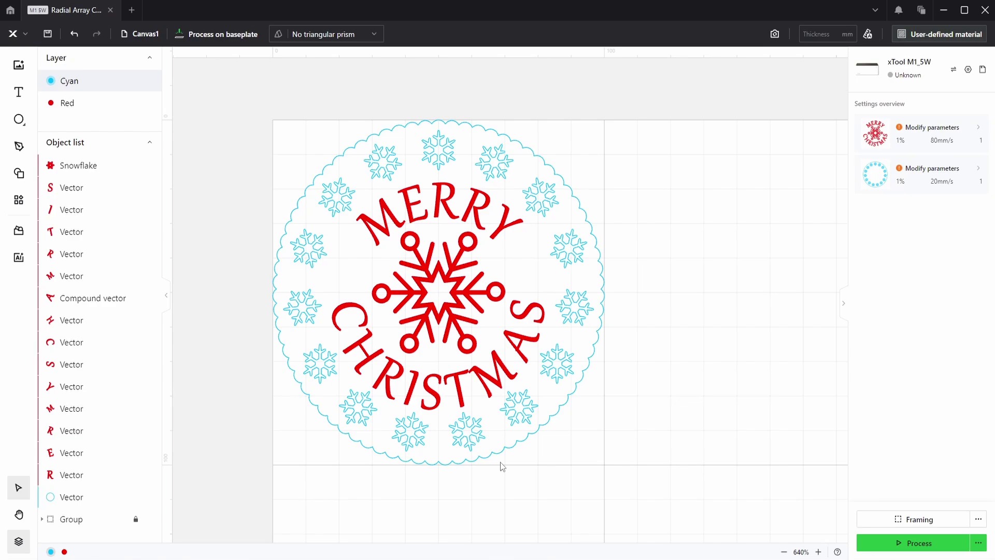
Select and deselect the scalloped circle outline, undoing the last change.
click(529, 416)
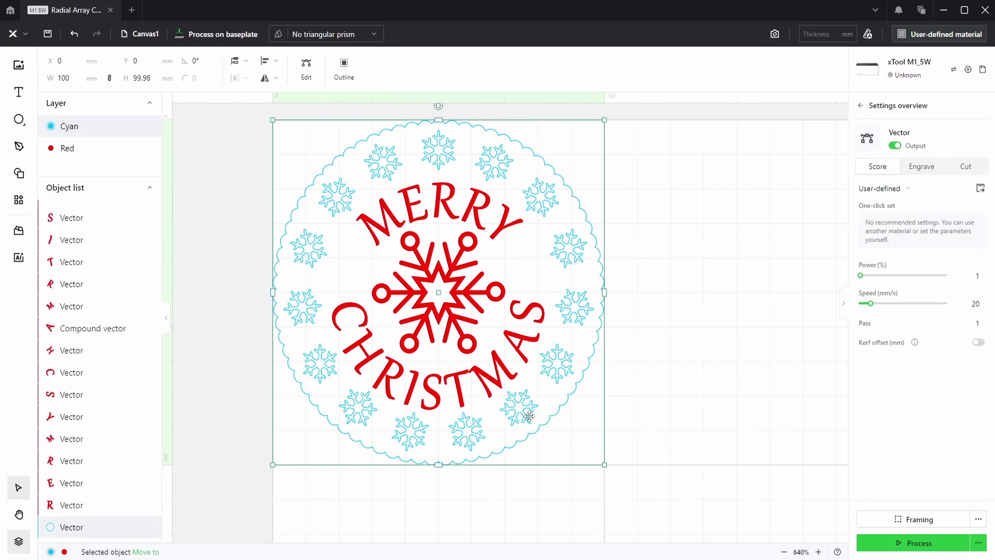
click(647, 409)
drag(521, 406, 632, 394)
click(228, 490)
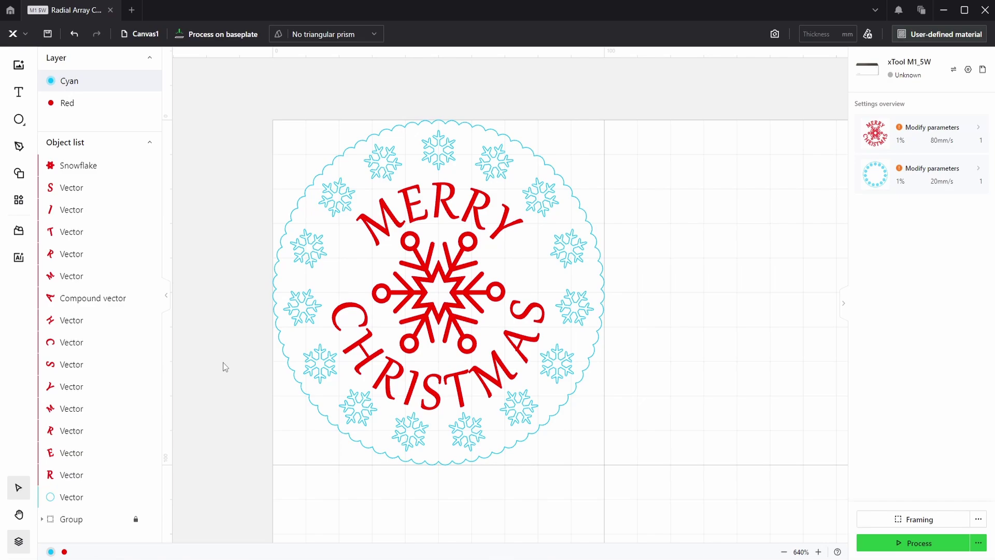
key(ctrl+z)
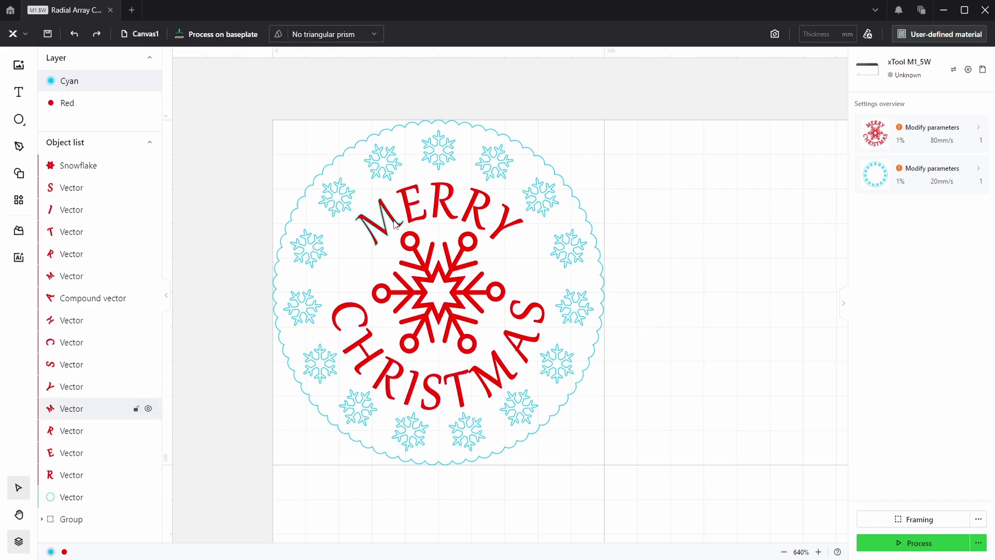
Select the M, E, R, R and Y letters and group them as MERRY.
click(396, 223)
shift+click(415, 211)
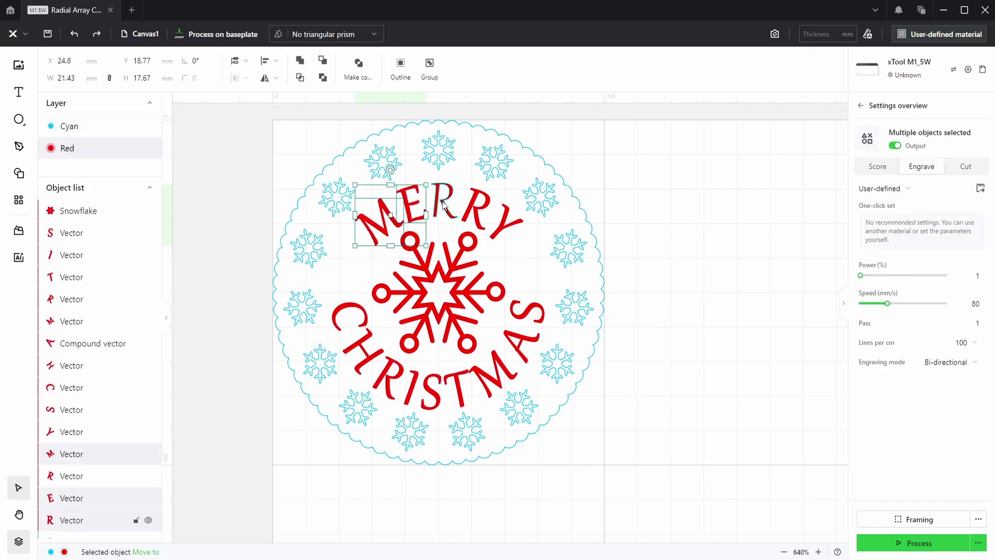
shift+click(443, 206)
shift+click(474, 209)
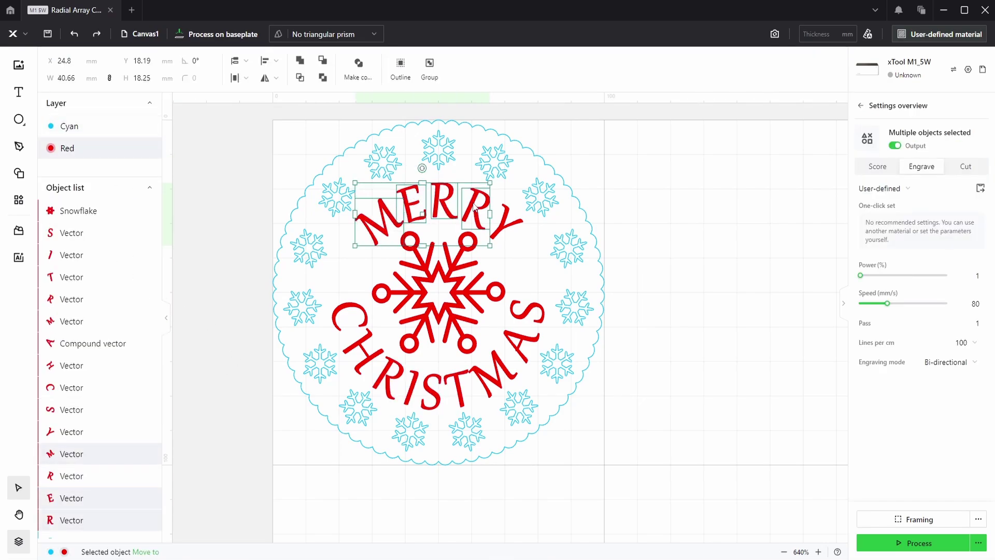
shift+click(511, 230)
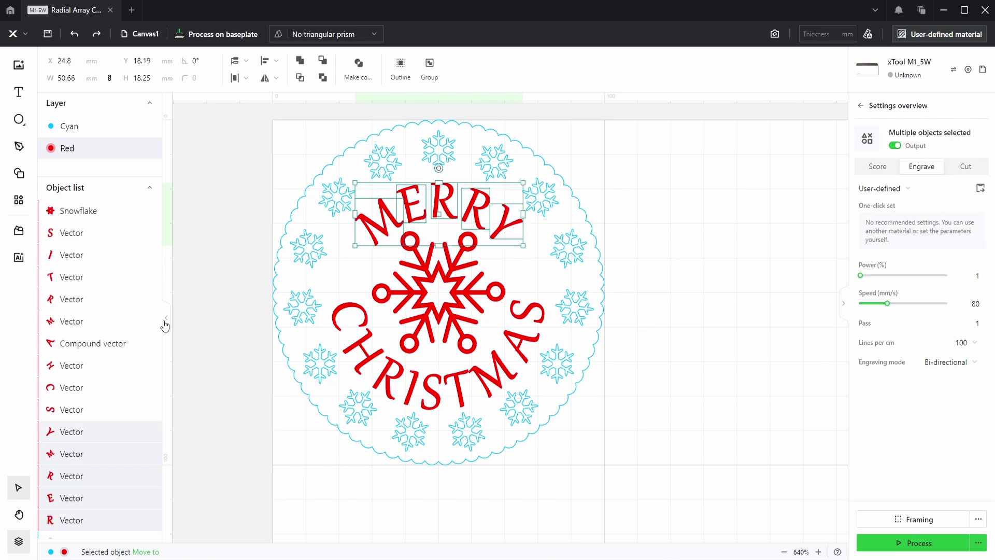
scroll(112, 454, down, 1)
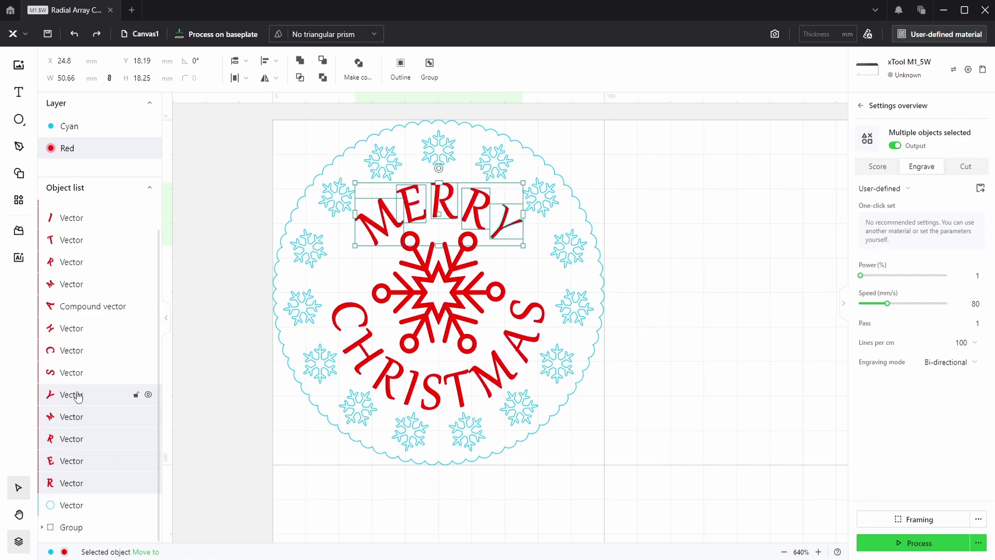
click(434, 67)
Try selecting the C and H of CHRISTMAS on the canvas, then clear the selection.
click(747, 259)
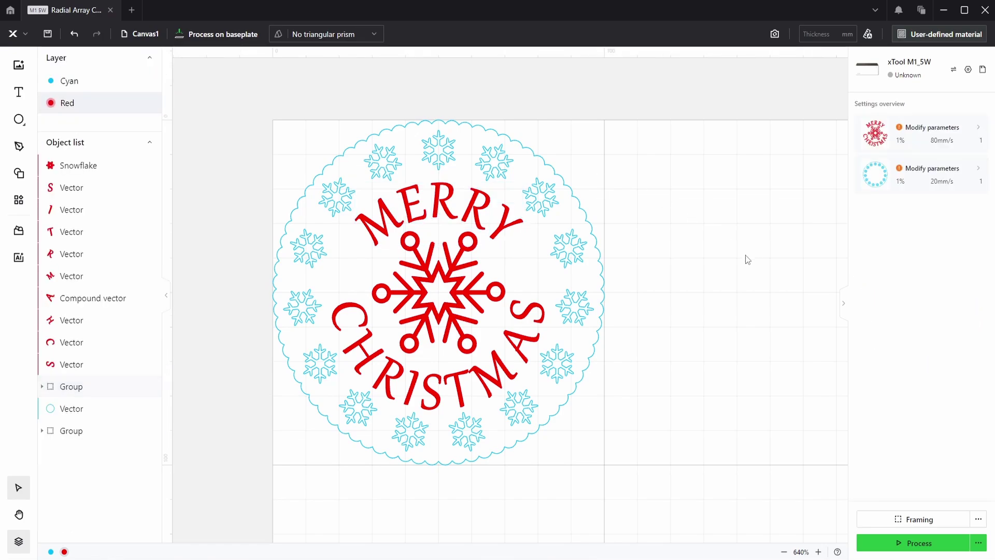
click(338, 325)
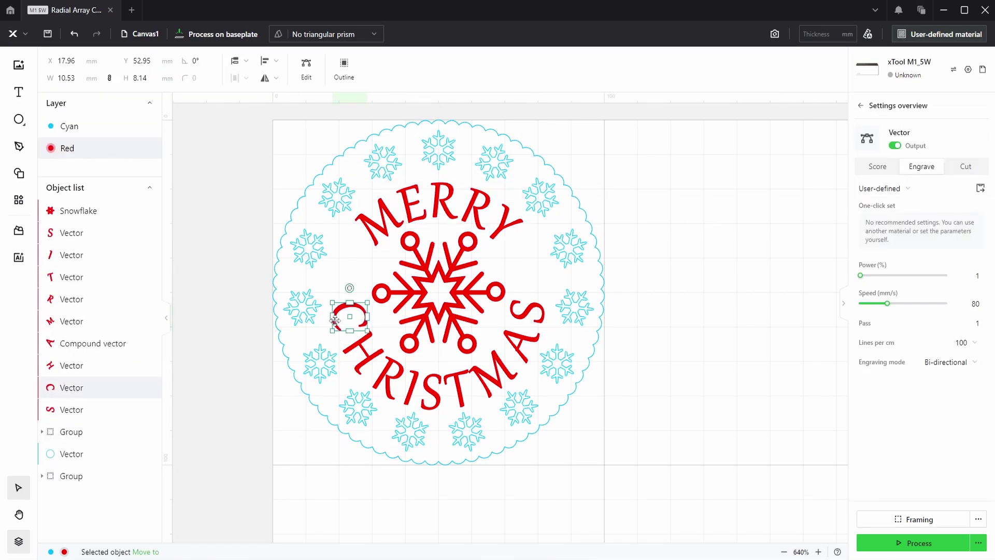
shift+click(364, 353)
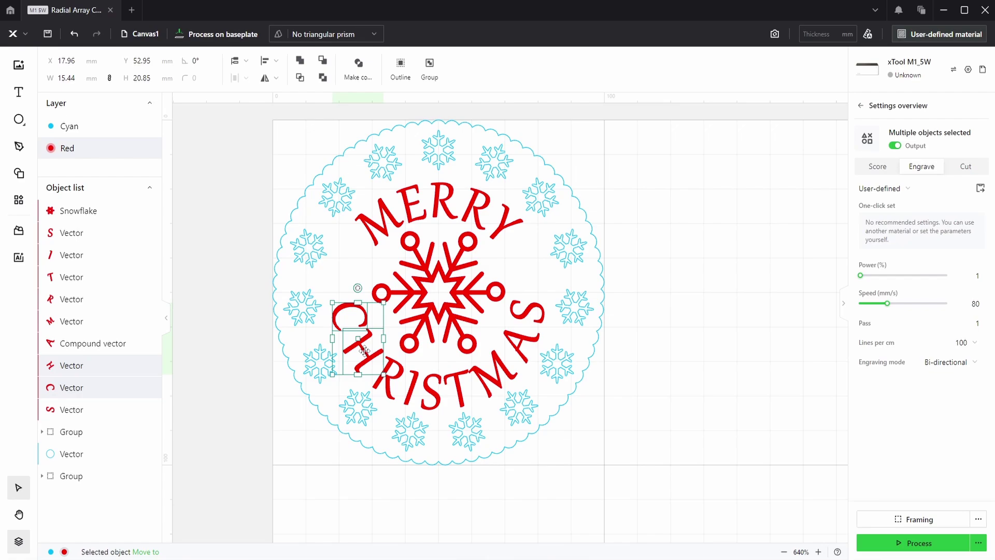
click(612, 387)
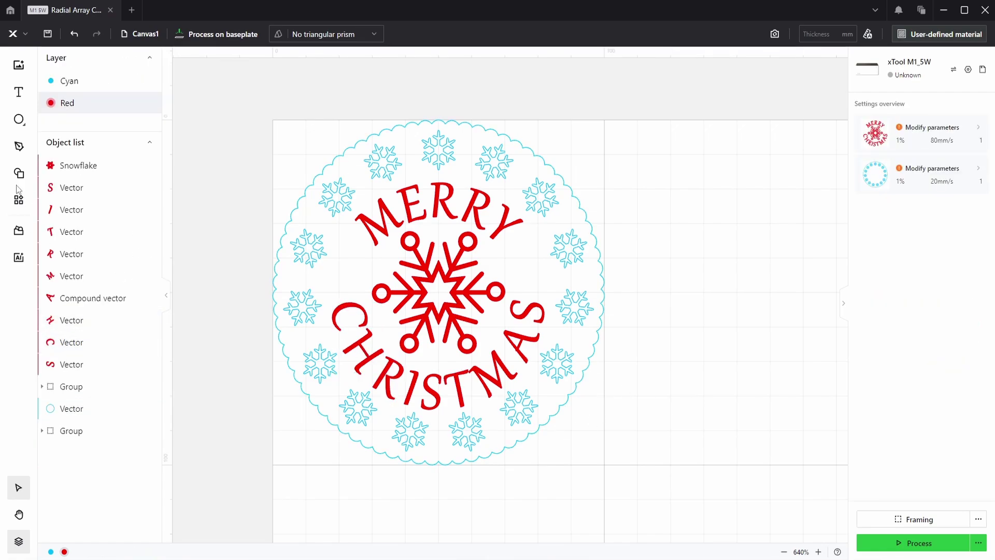
Select all CHRISTMAS letter rows, make one compound vector, and undo a test move.
click(74, 191)
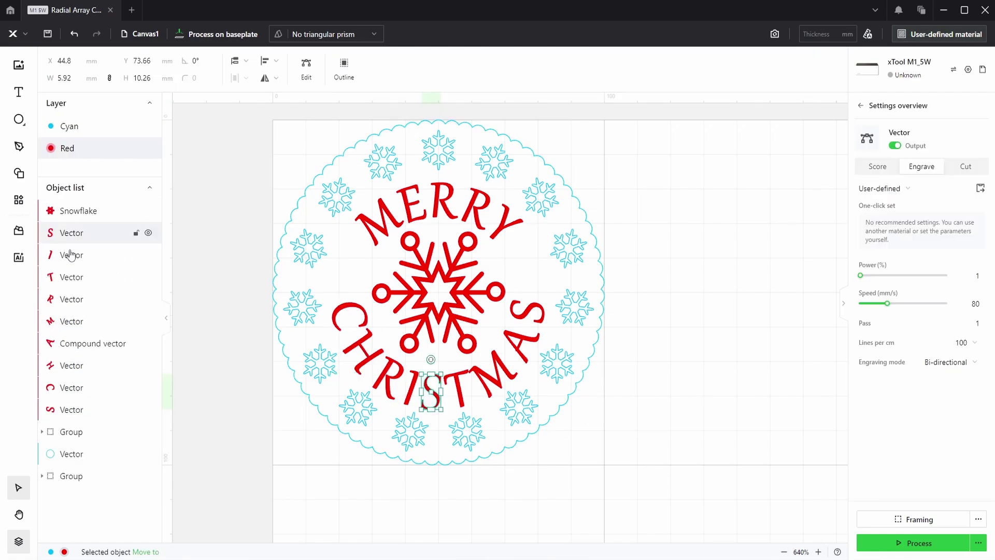
shift+click(70, 410)
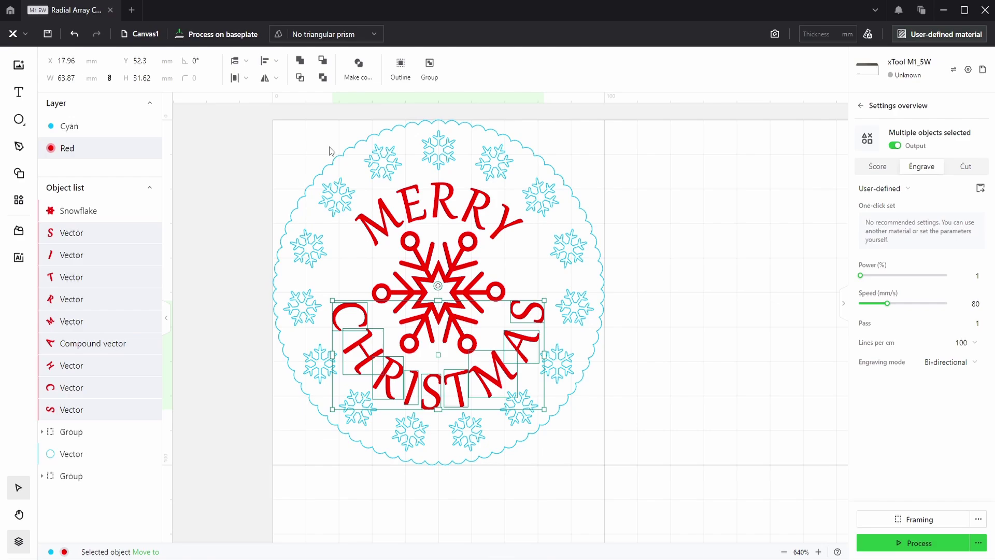
click(357, 70)
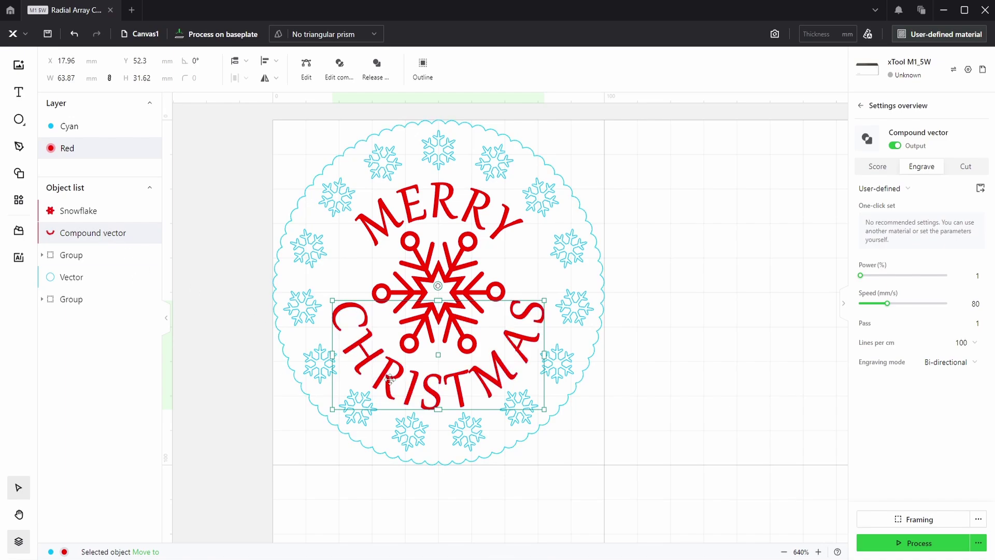
drag(389, 380, 472, 392)
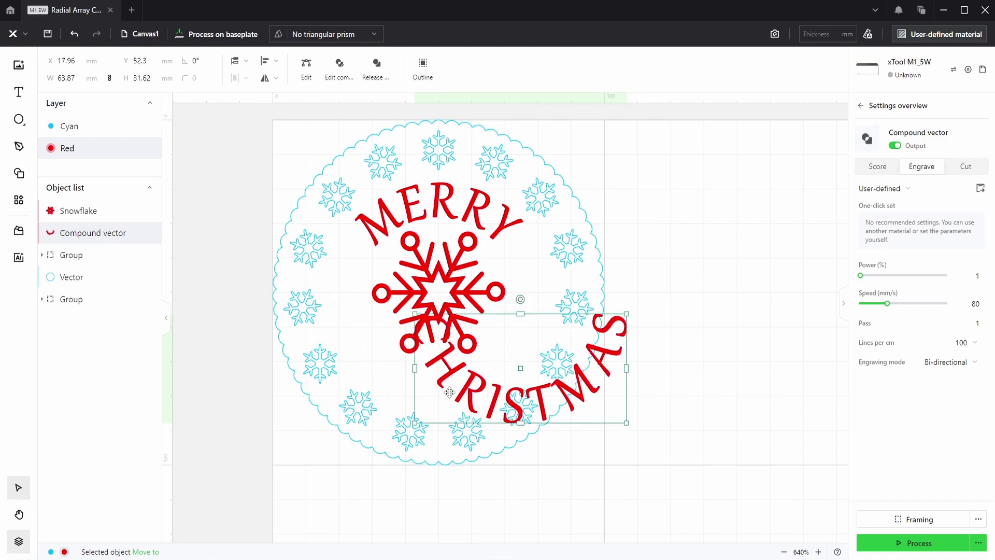
key(ctrl+z)
click(149, 234)
click(150, 234)
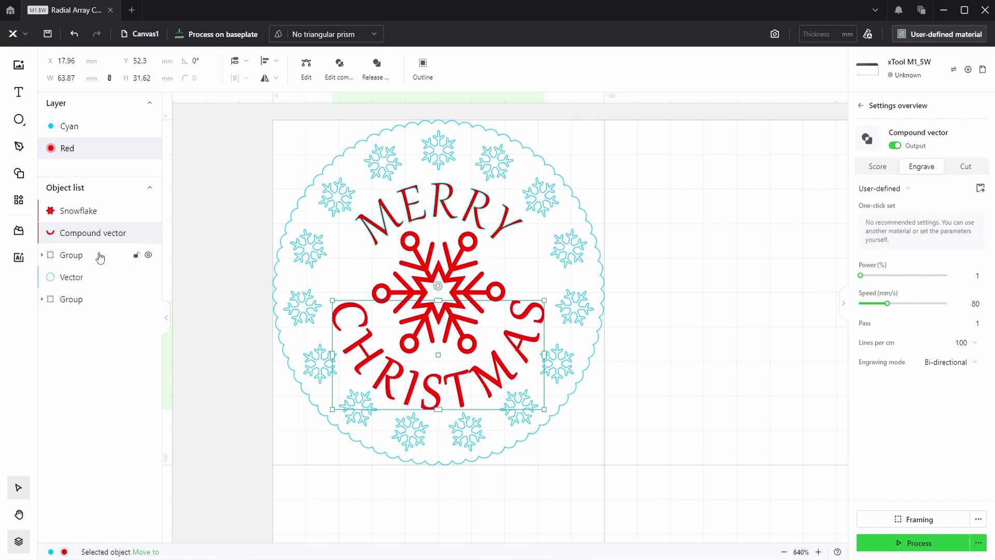
click(81, 260)
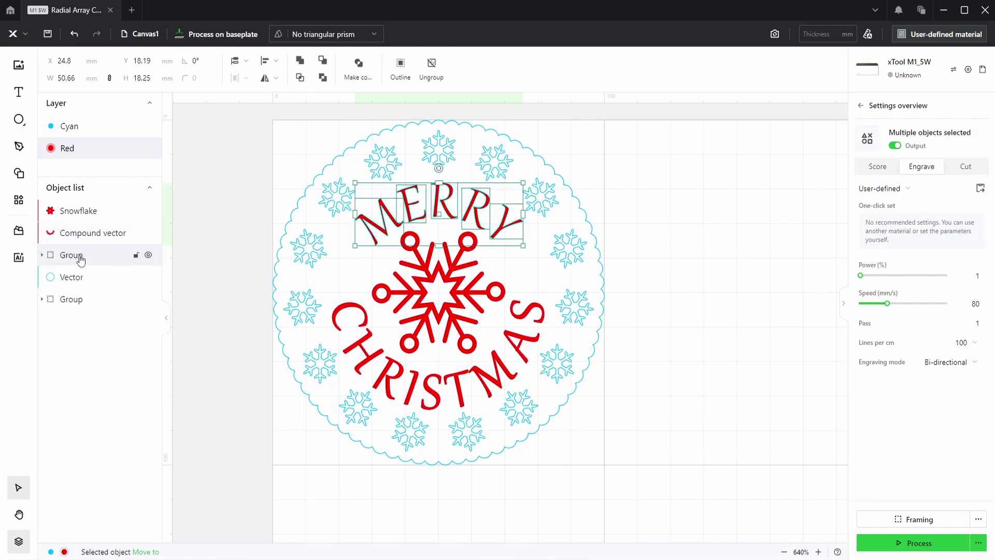
click(149, 256)
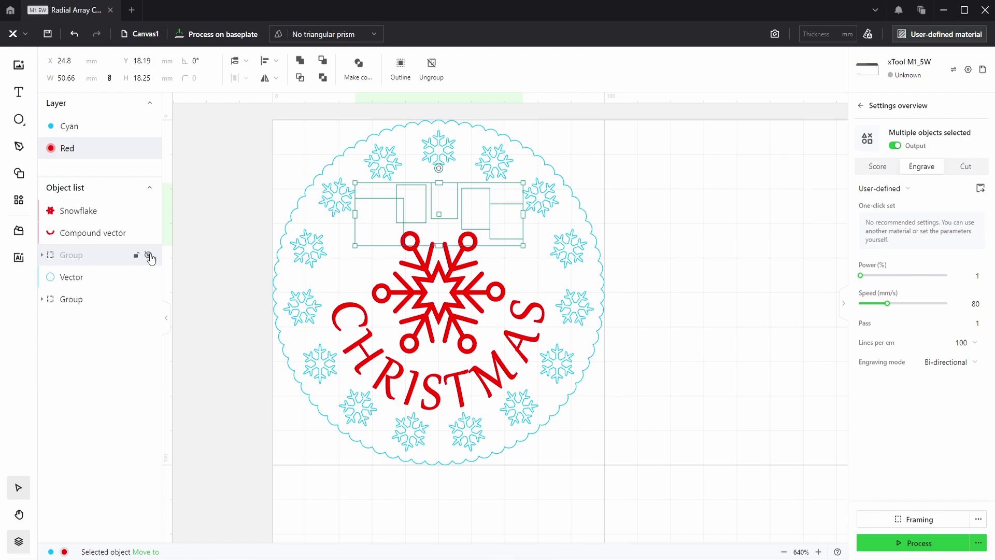
click(149, 256)
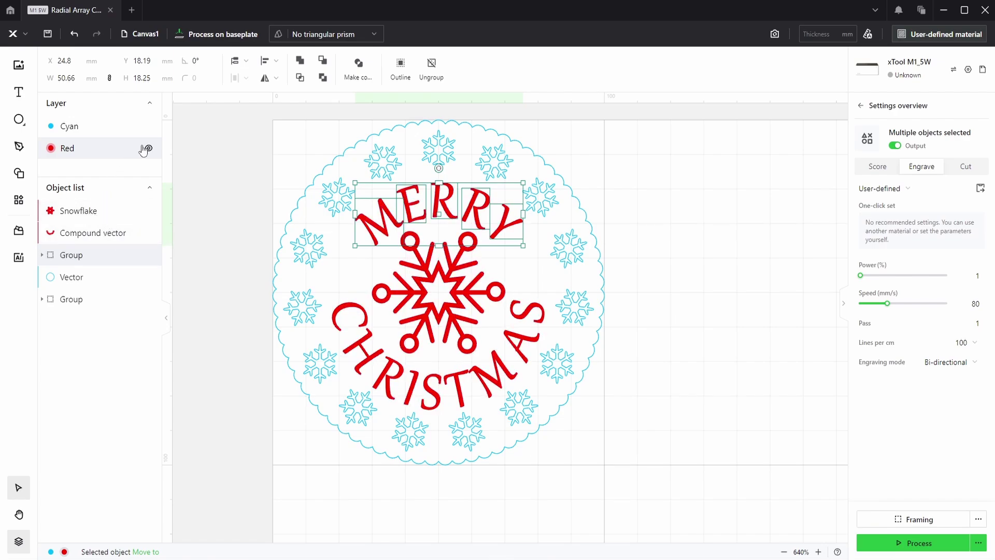
Ungroup the ring snowflakes and make a compound path with them and the scalloped border.
click(361, 233)
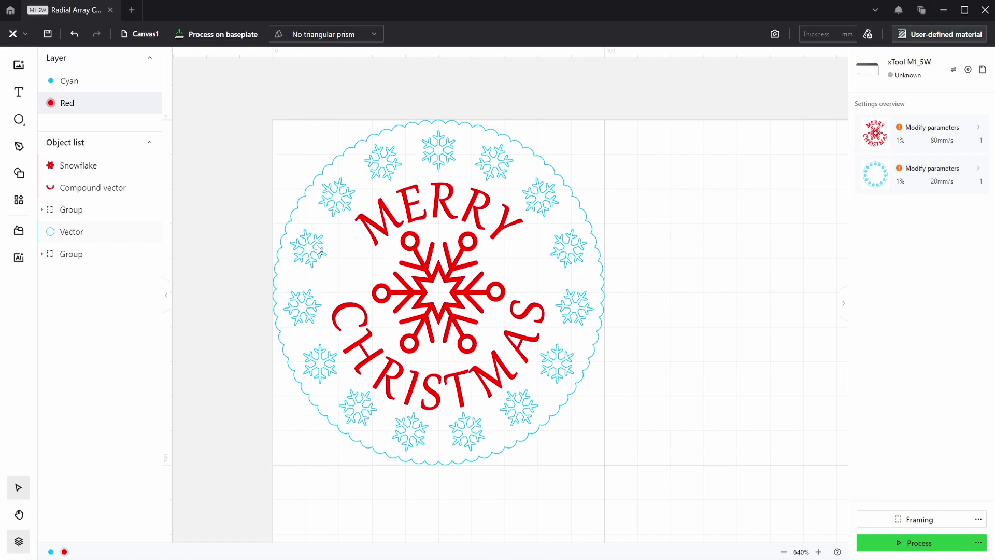
click(536, 202)
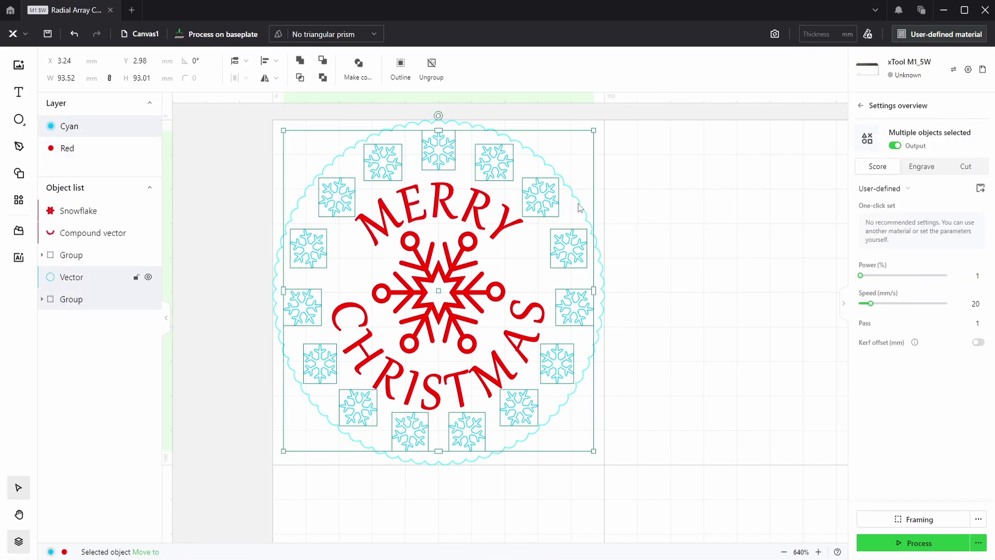
click(581, 208)
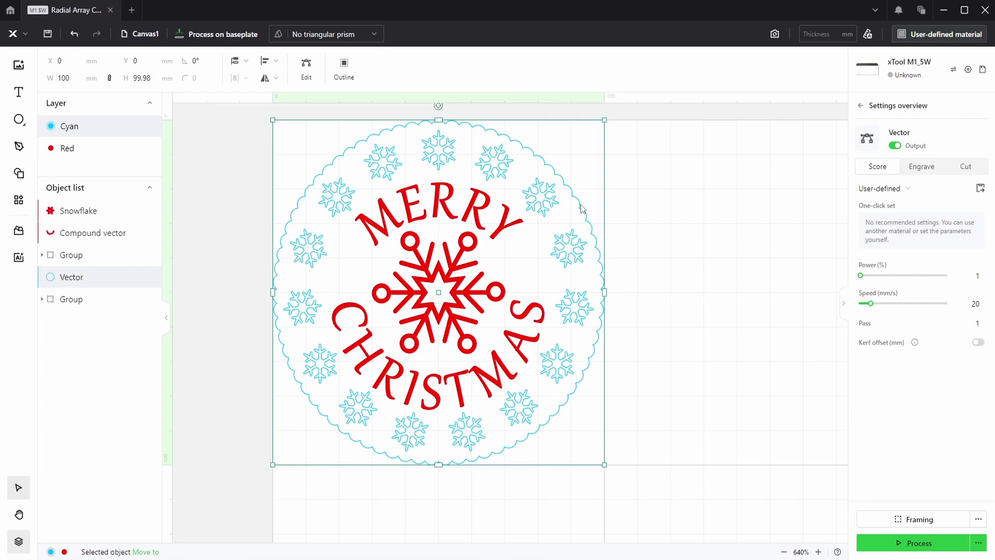
click(228, 263)
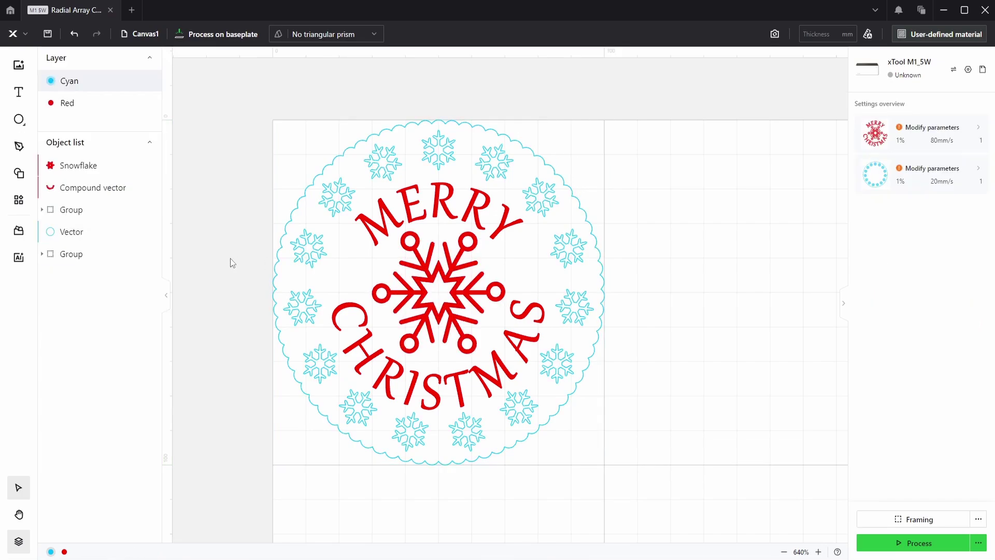
click(73, 257)
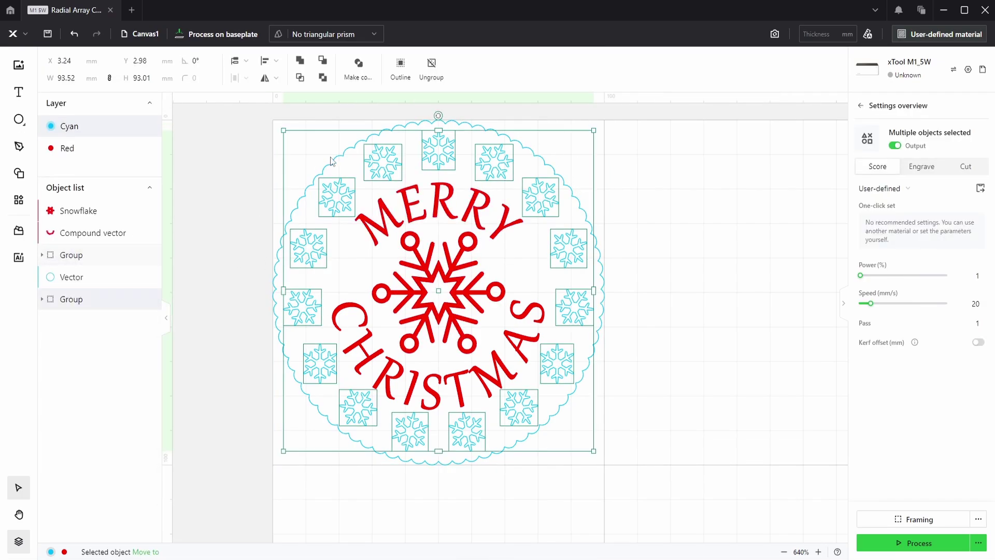
click(430, 67)
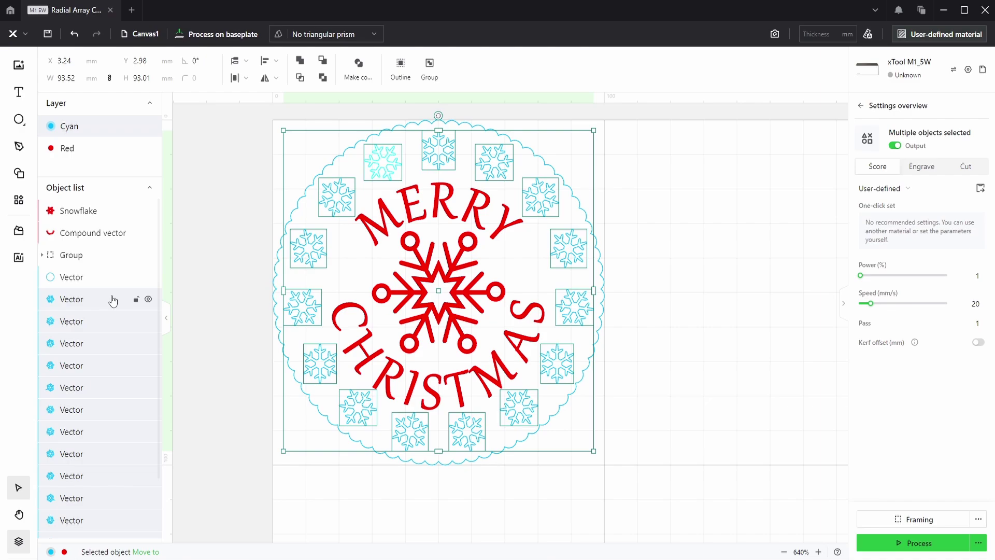
shift+click(76, 281)
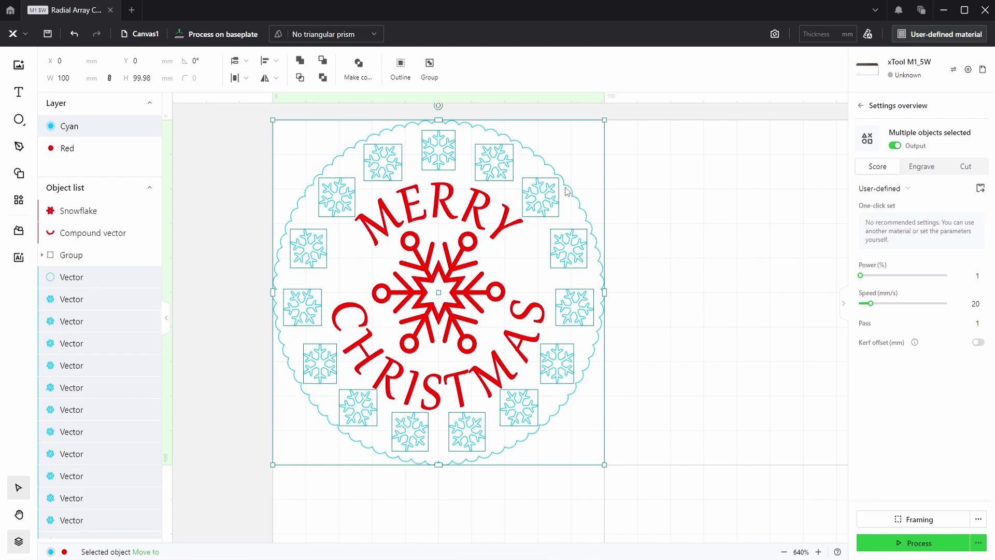
click(359, 70)
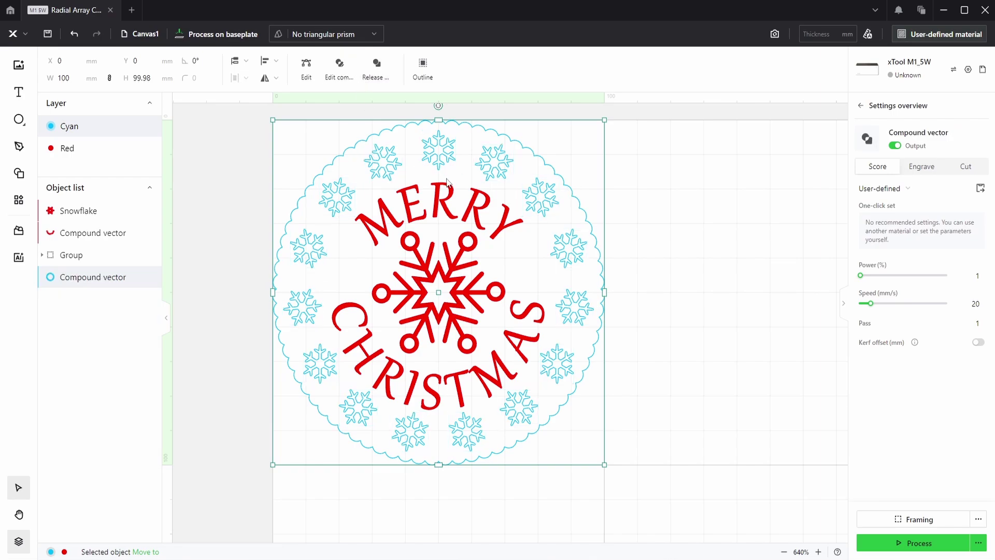
Switch the cyan coaster compound to Engrave and deselect to preview the solid disc.
click(921, 166)
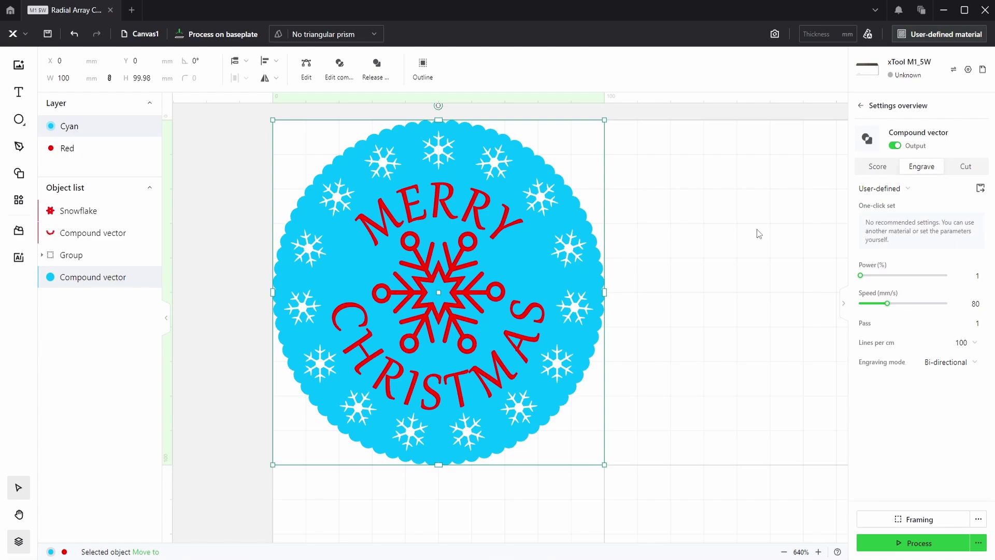
click(720, 280)
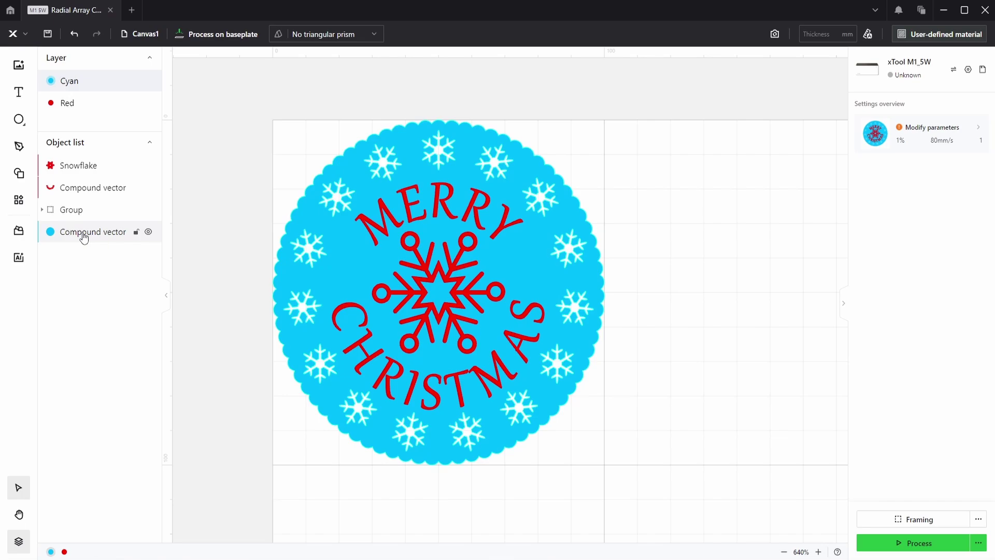
Drag the cyan coaster to the top of the object list, then test-move and undo the disc.
drag(84, 236, 87, 197)
drag(89, 188, 88, 162)
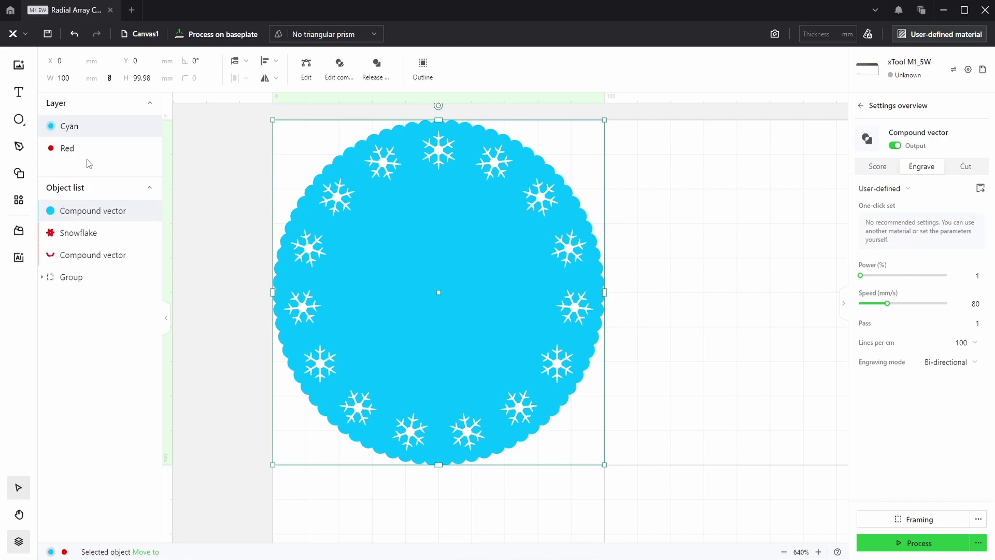
click(705, 249)
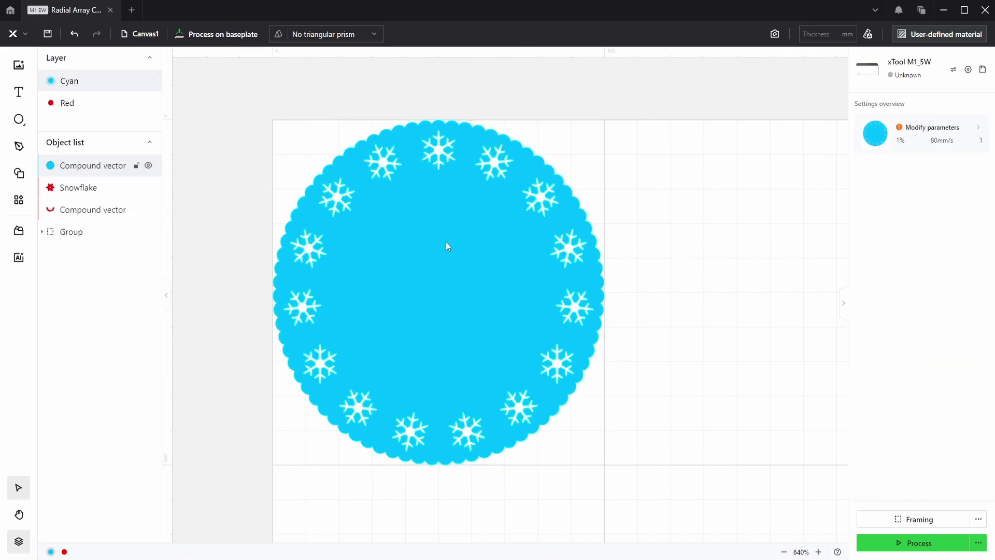
drag(368, 263, 577, 274)
key(ctrl+z)
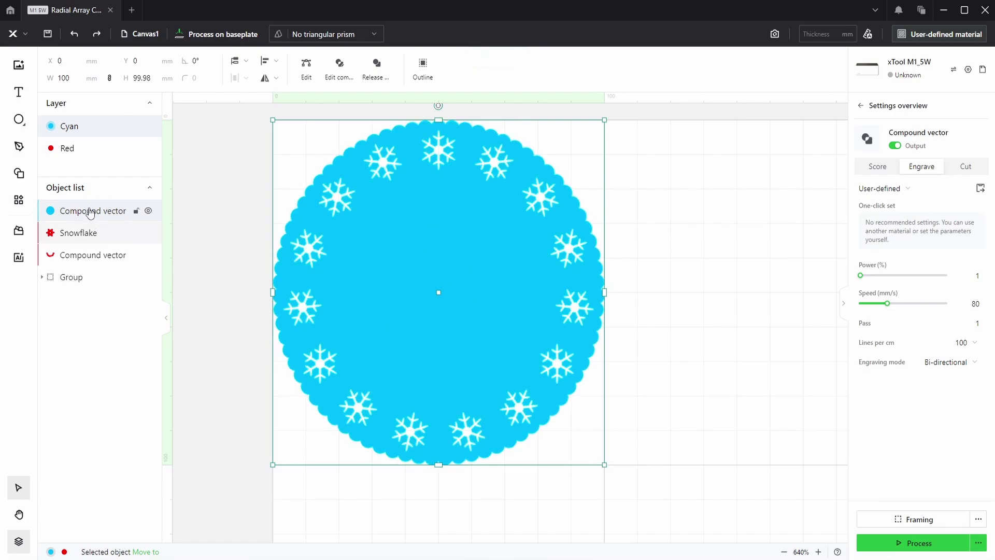
Drag the red snowflake, CHRISTMAS and MERRY group back above the coaster in the list.
drag(84, 232, 83, 212)
drag(80, 262, 85, 211)
drag(74, 279, 85, 212)
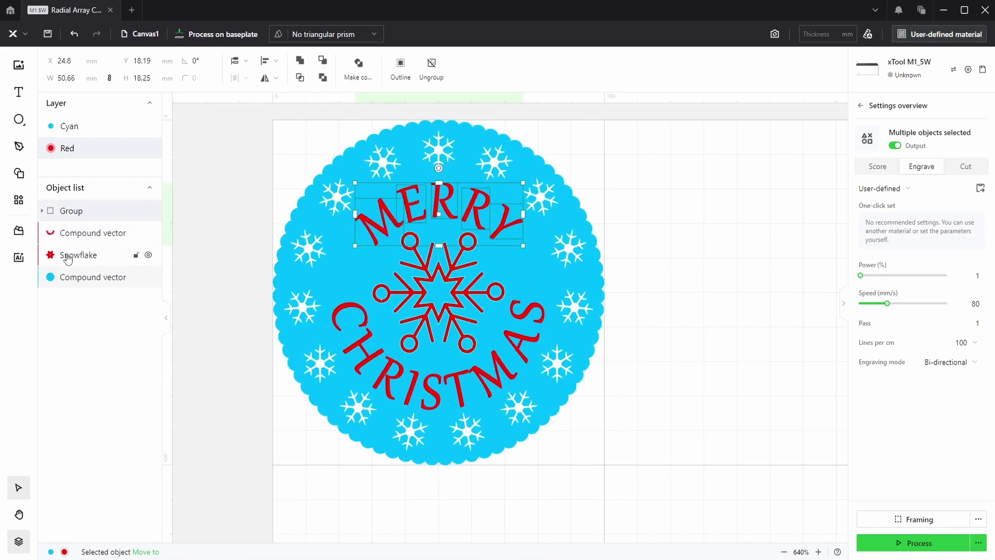
click(134, 274)
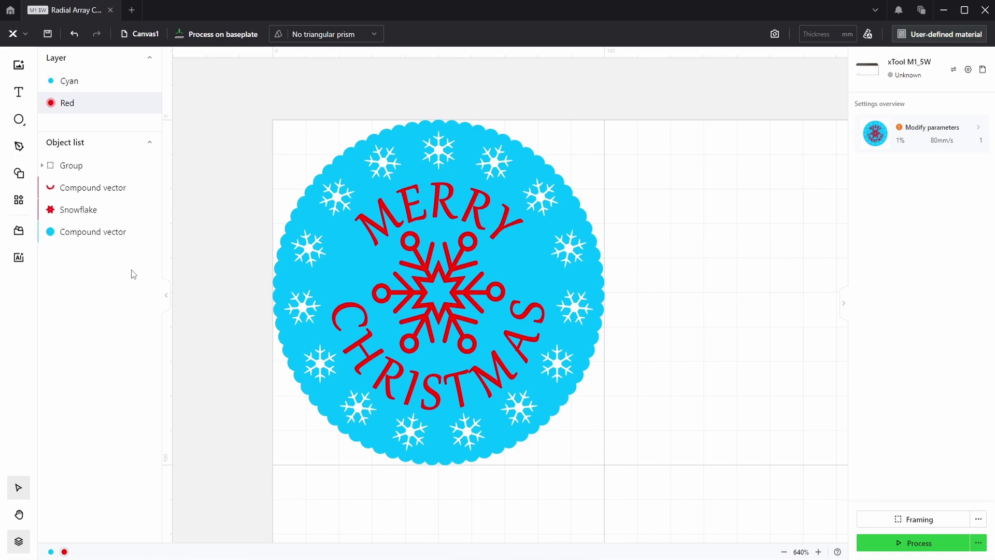
Switch the cyan coaster to Score, then check the MERRY group and red snowflake settings.
click(545, 264)
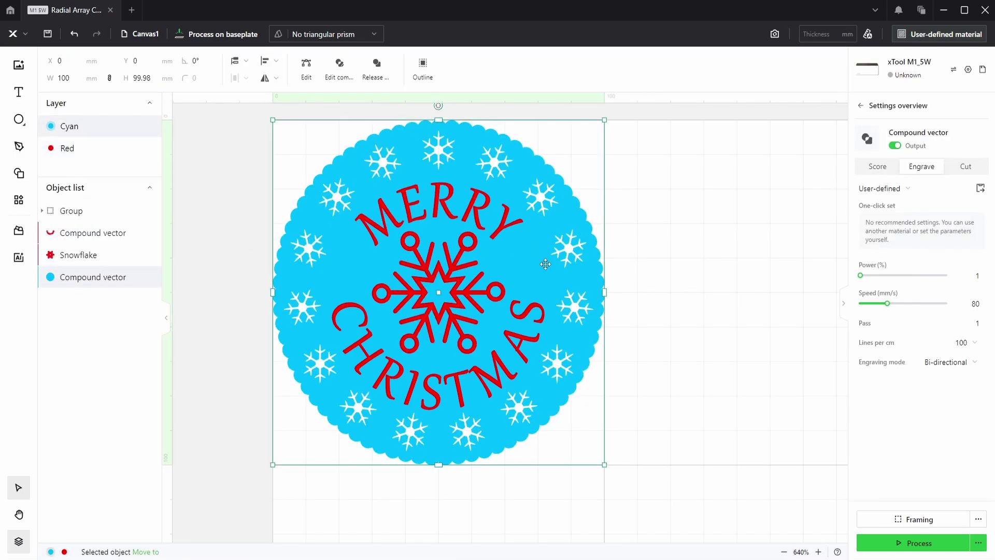
click(875, 167)
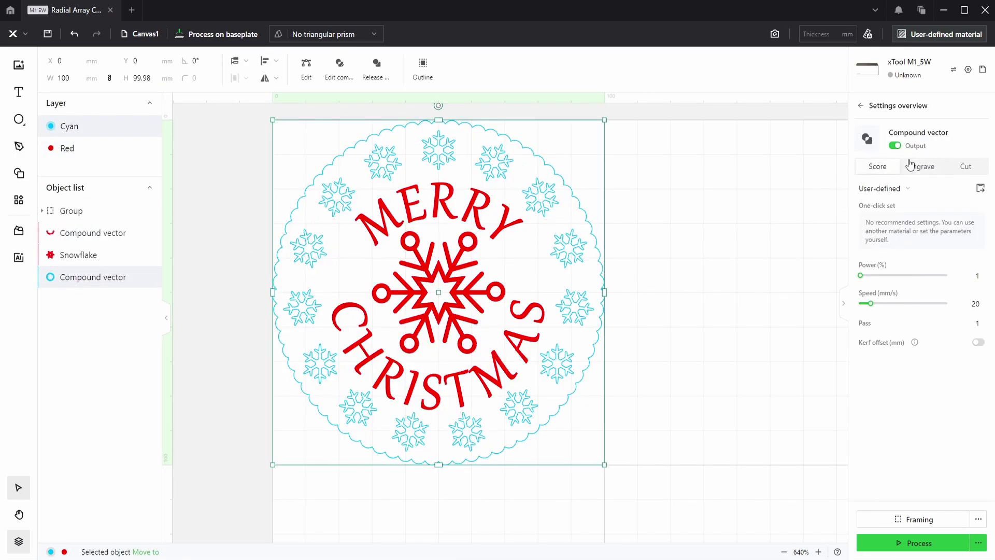
click(739, 223)
click(512, 226)
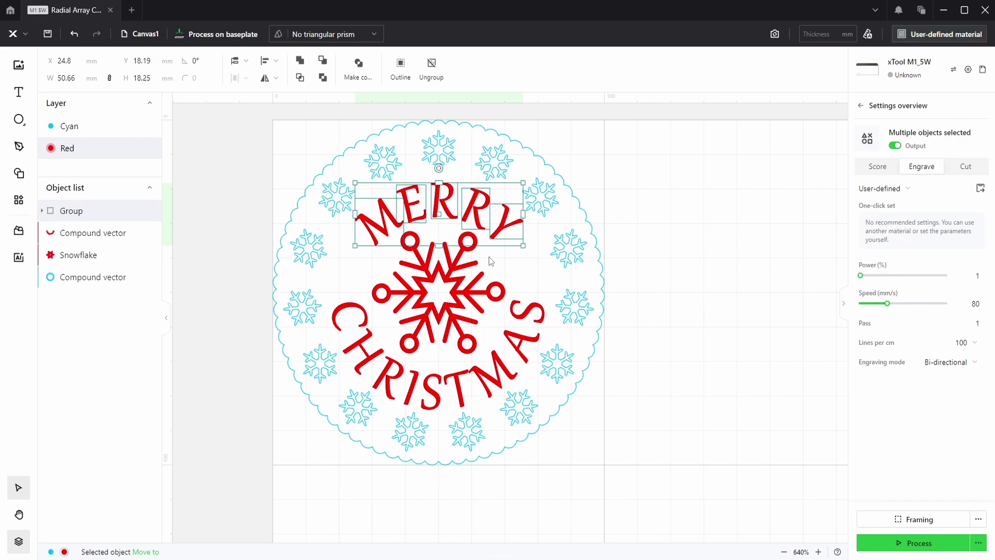
click(481, 283)
click(718, 280)
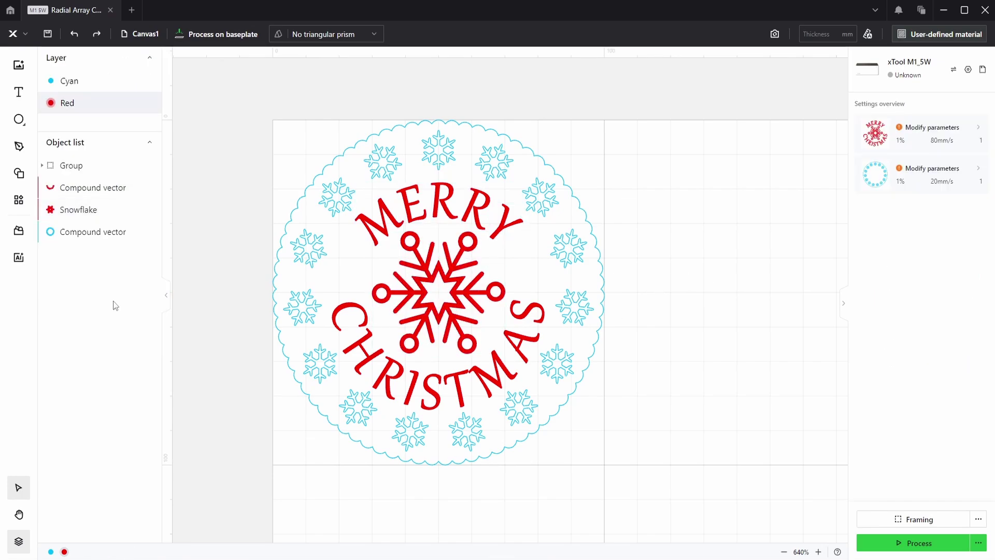
click(78, 165)
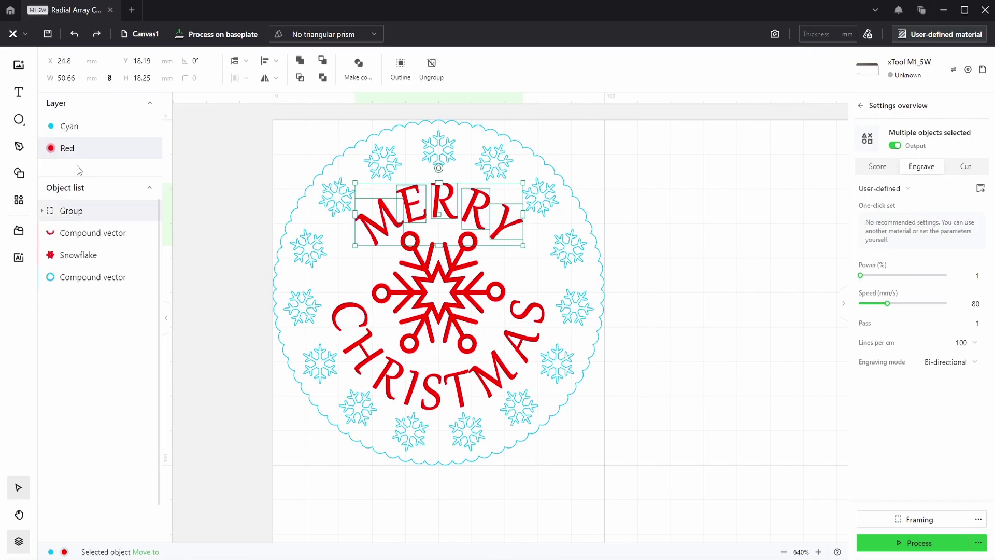
Rename the MERRY group to 'Merry' and the CHRISTMAS compound vector to 'Christmas'.
double_click(85, 210)
text(Merry)
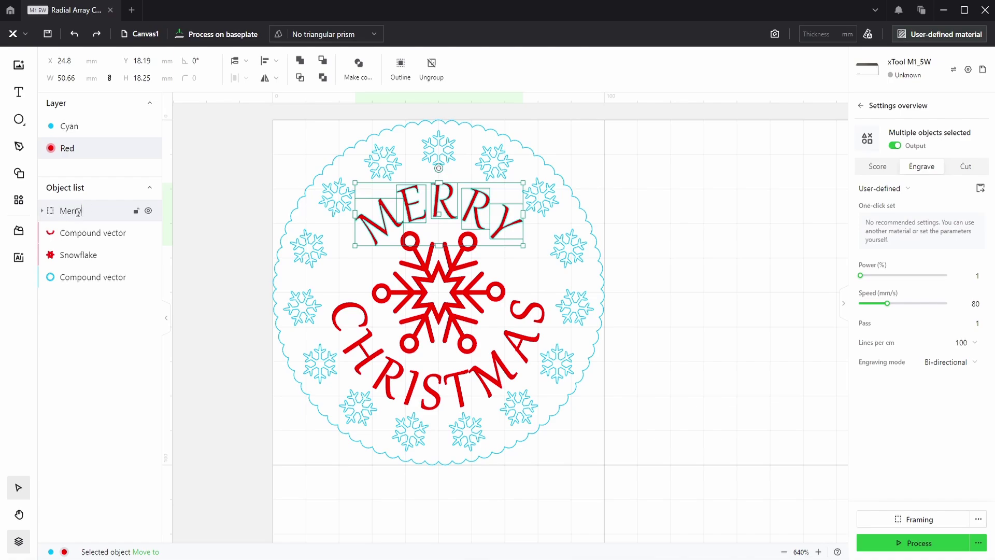
key(Return)
click(93, 234)
double_click(94, 232)
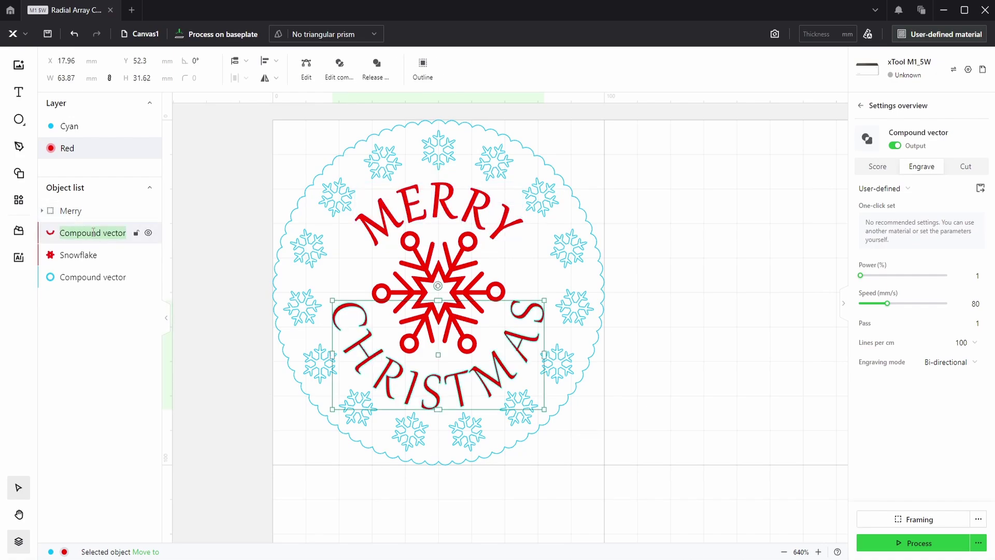
text(Christmas)
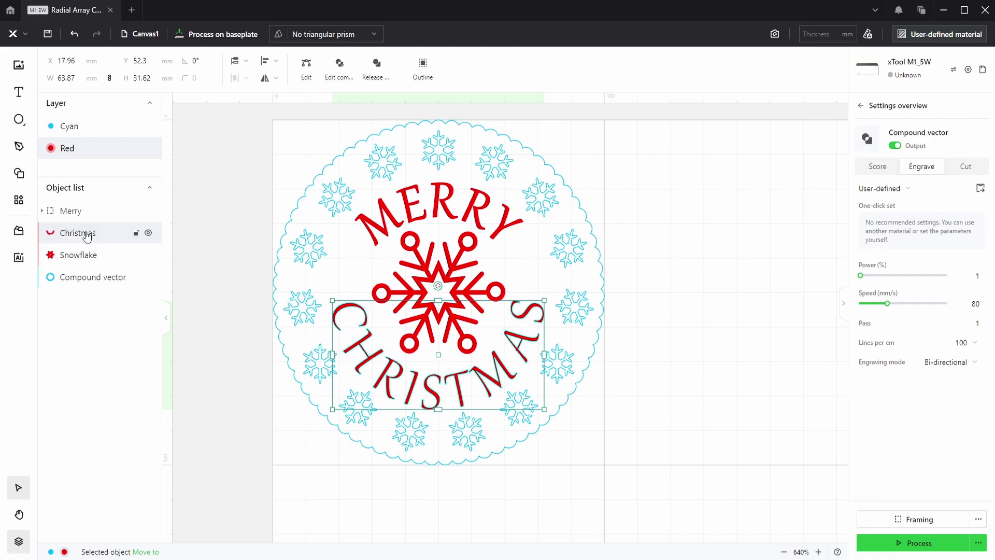
Rename the cyan coaster to 'Snowflake Coaster' and hide the CHRISTMAS text.
double_click(93, 277)
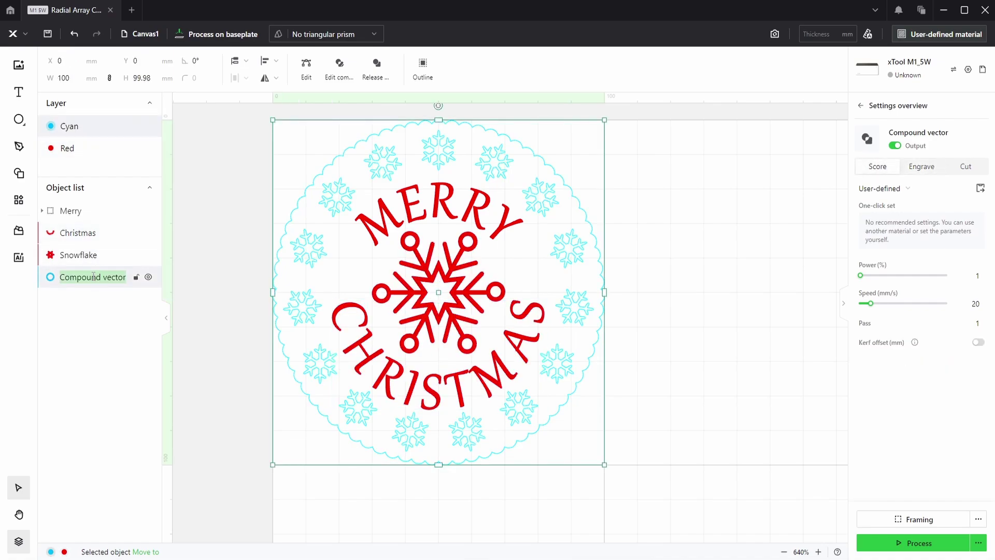
text(Snowfla)
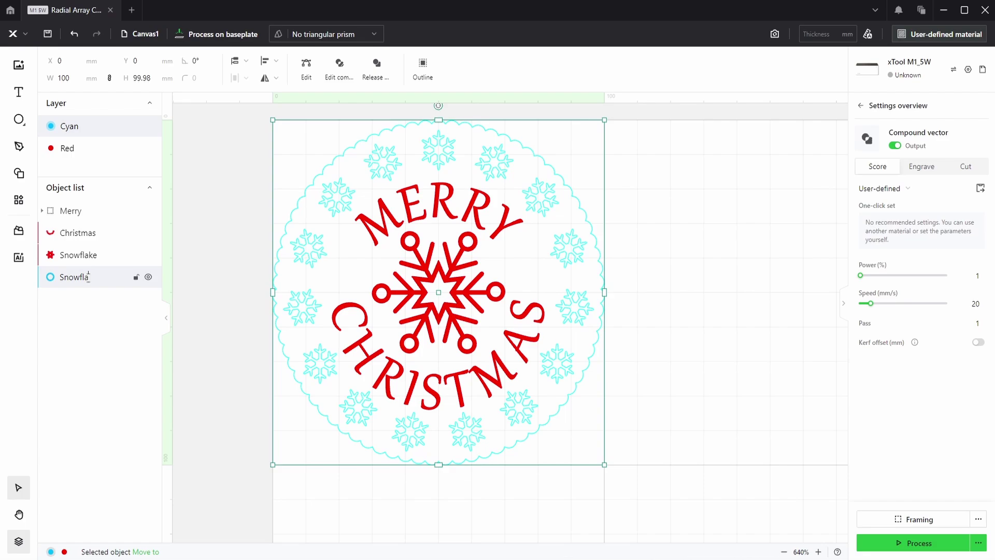
text(ke Coaster)
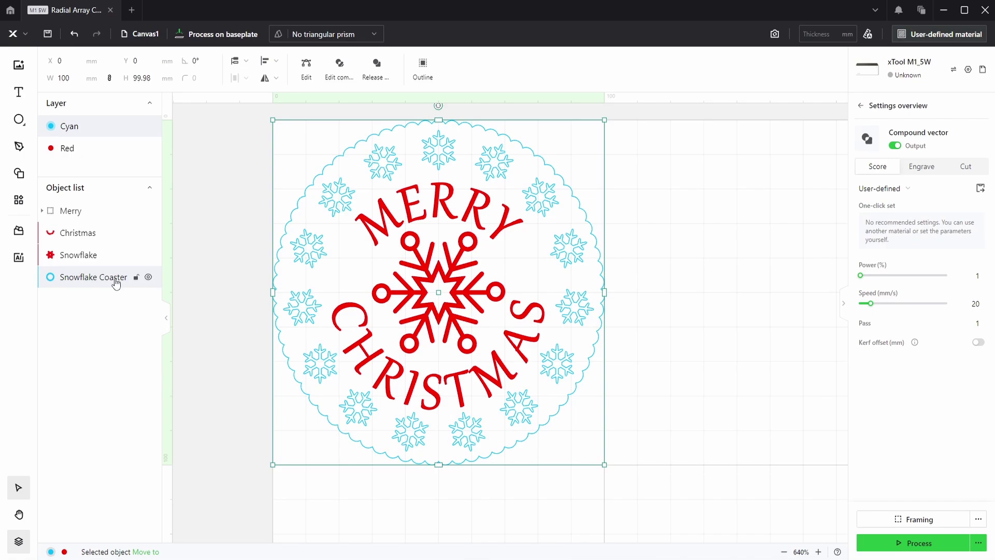
mouse_move(147, 257)
click(148, 232)
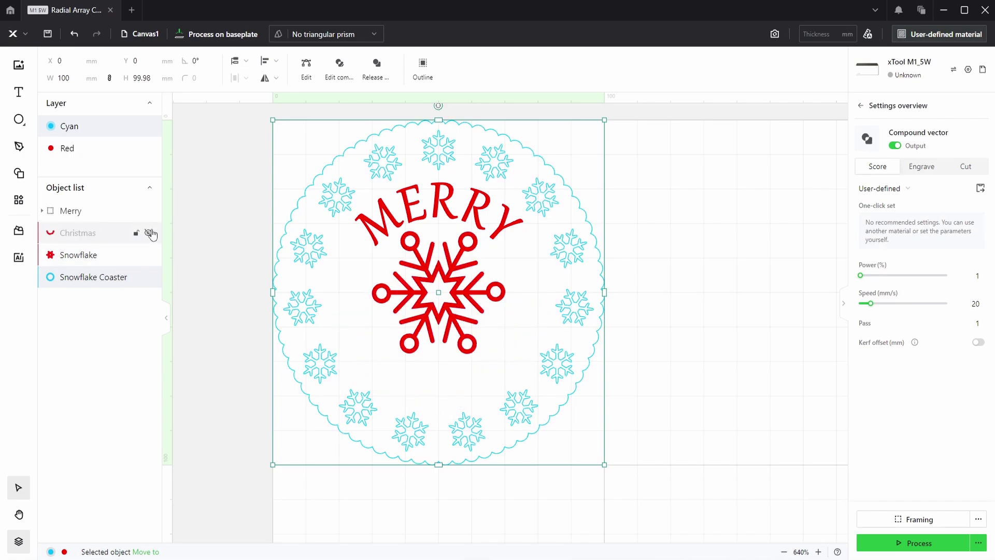